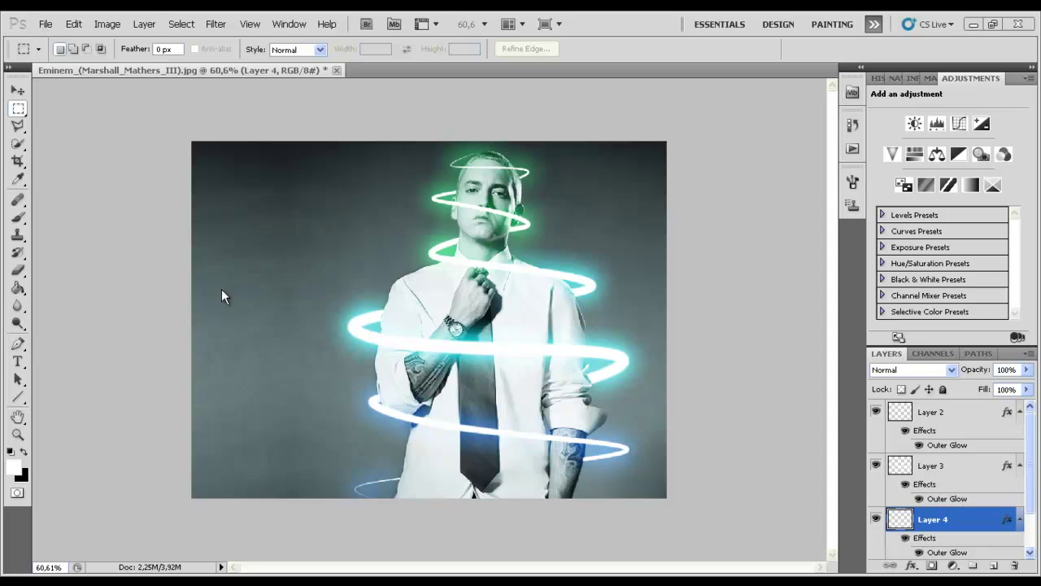
Step: Close the glowing-rings example without saving and open the portrait JPG from Explorer
left_click(338, 71)
left_click(553, 241)
left_click(423, 581)
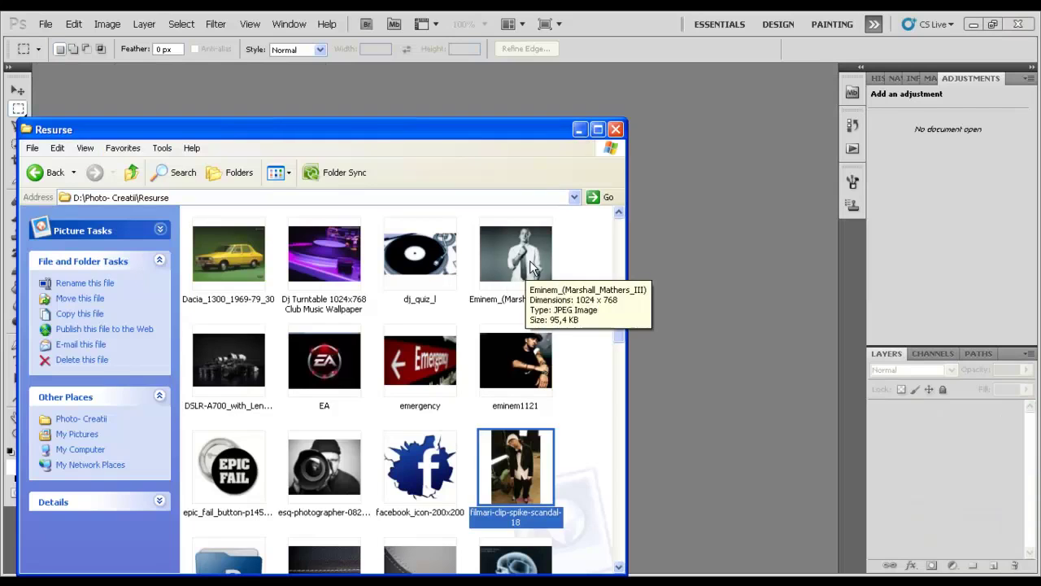
left_click_drag(530, 267, 676, 341)
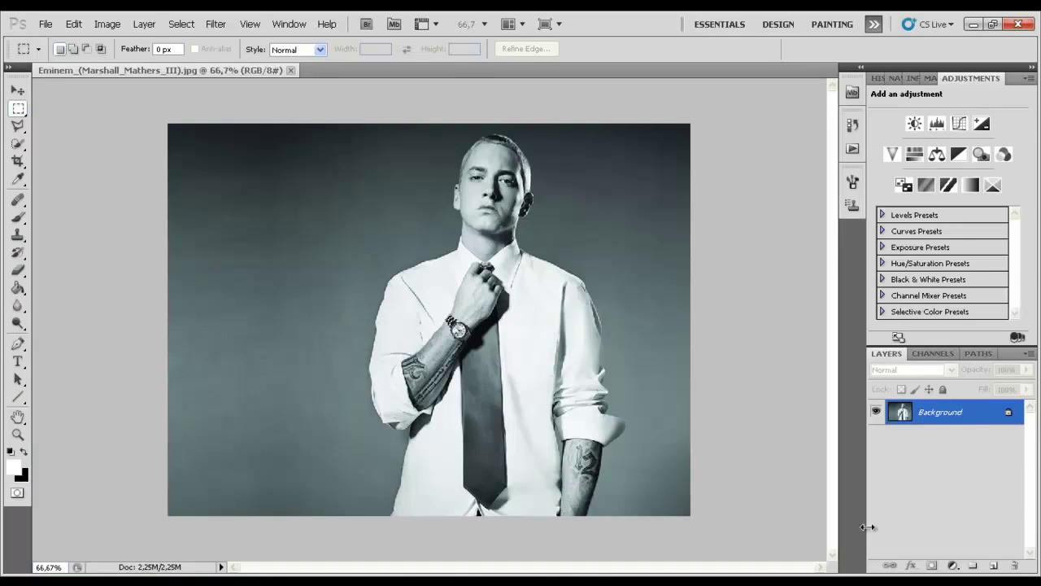
Step: Add an empty Layer 1 above the photo and select the standard Pen Tool
left_click(993, 565)
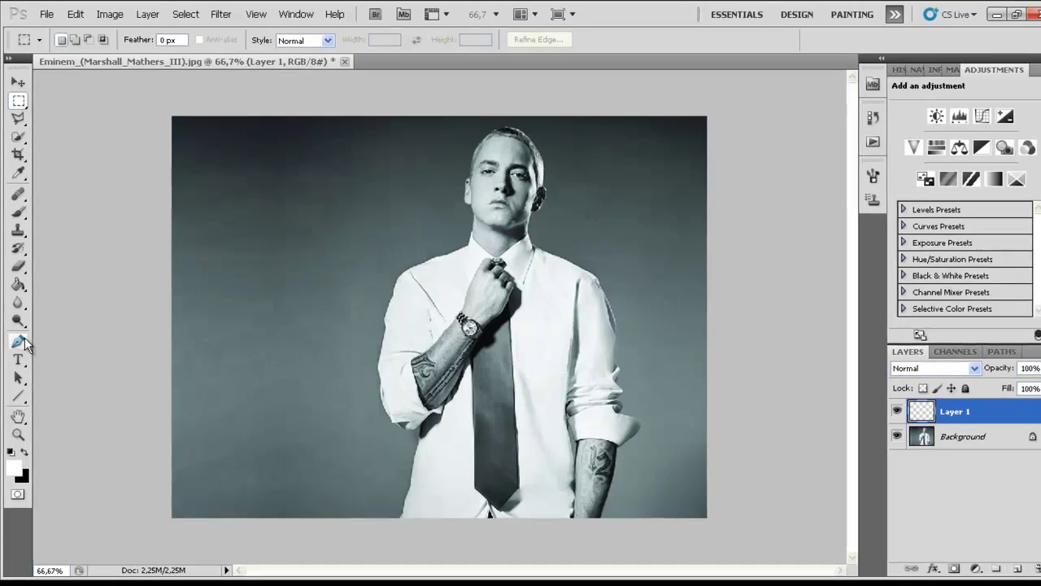
left_click(24, 340)
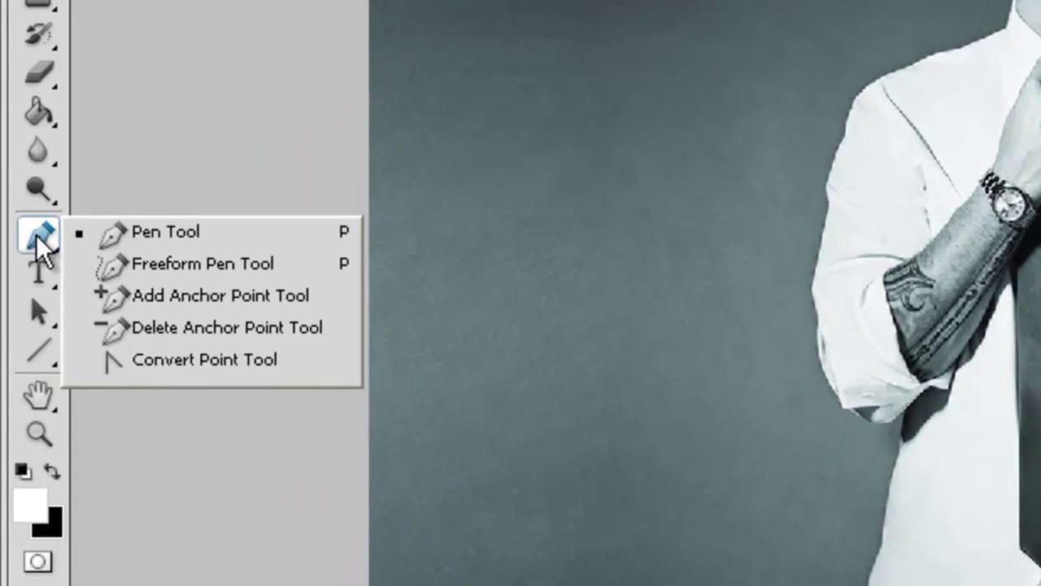
left_click(93, 234)
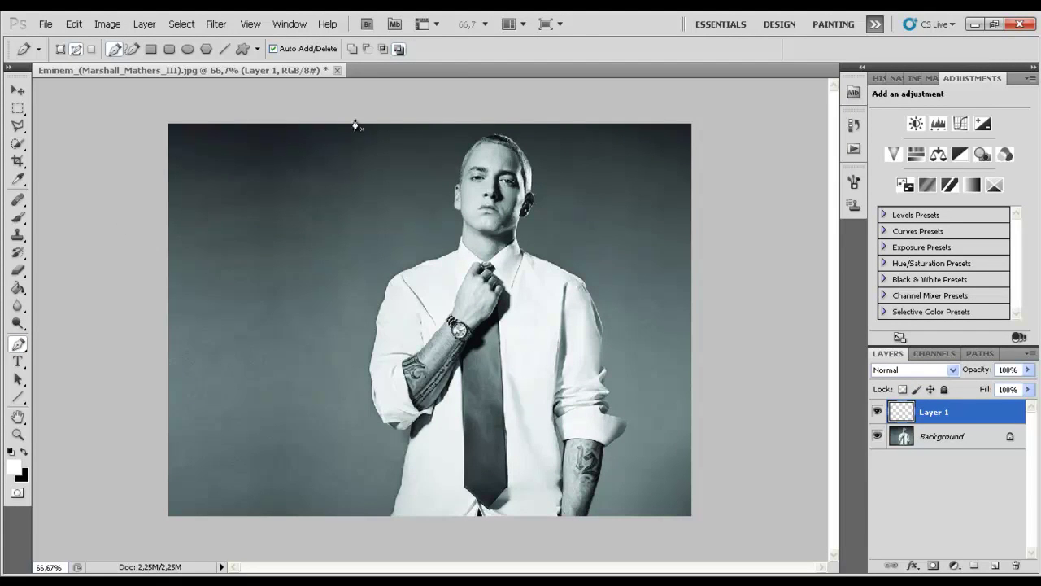
right_click(355, 72)
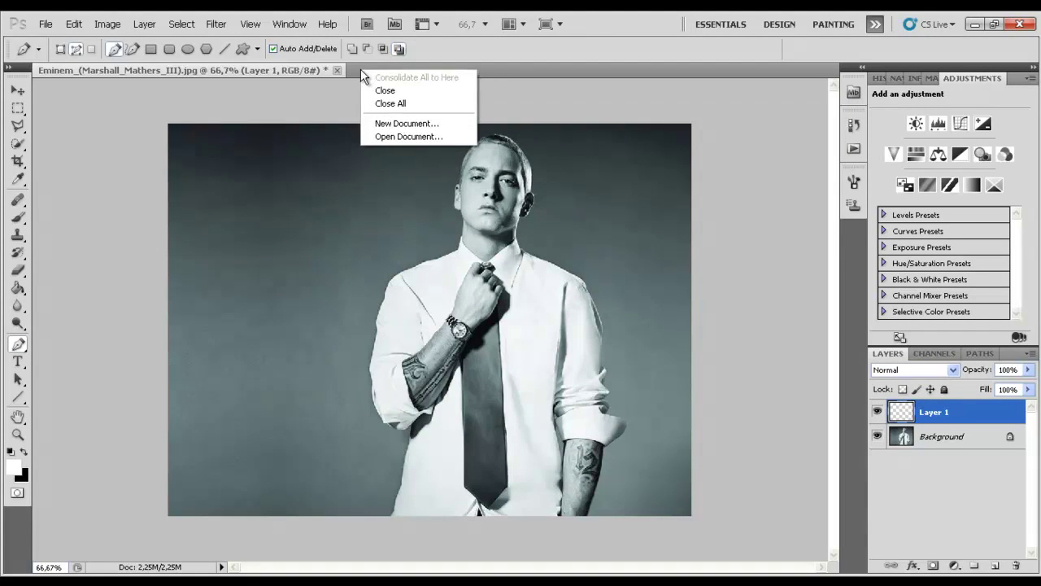
left_click(227, 215)
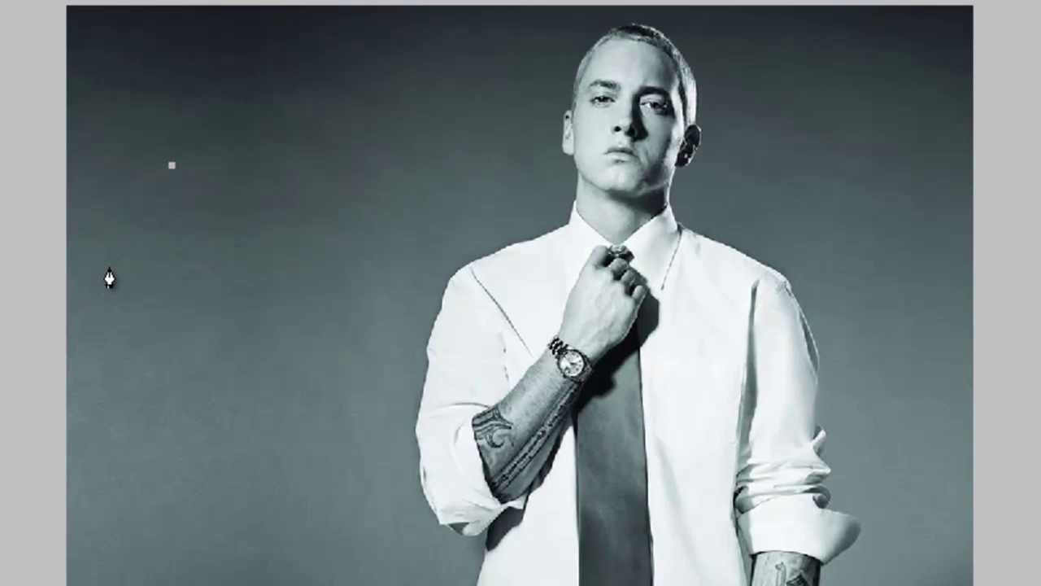
left_click(110, 269)
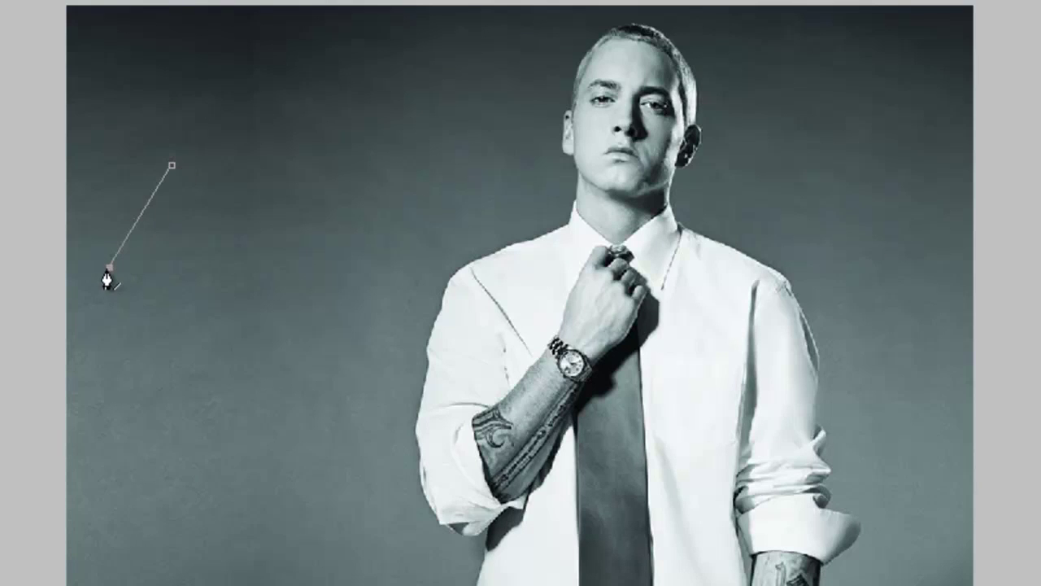
left_click(110, 267)
mouse_move(112, 255)
left_mouse_down()
mouse_move(177, 284)
mouse_move(17, 193)
mouse_move(144, 112)
mouse_move(279, 295)
mouse_move(157, 349)
mouse_move(194, 356)
left_mouse_up()
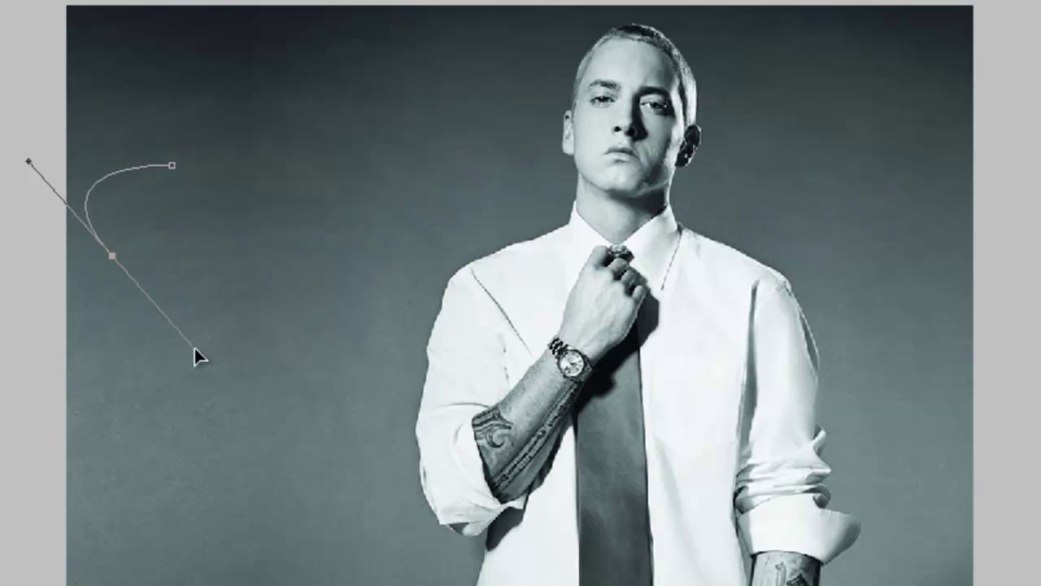
left_click_drag(276, 406, 112, 493)
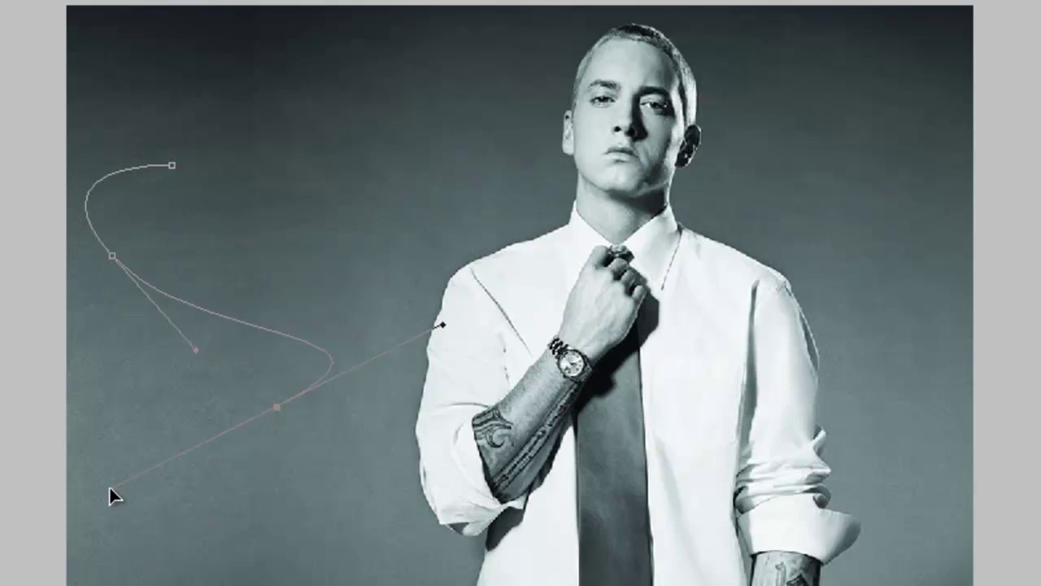
left_click_drag(139, 561, 413, 582)
mouse_move(424, 149)
left_mouse_down()
mouse_move(407, 112)
mouse_move(333, 52)
left_mouse_up()
left_click_drag(283, 107, 279, 231)
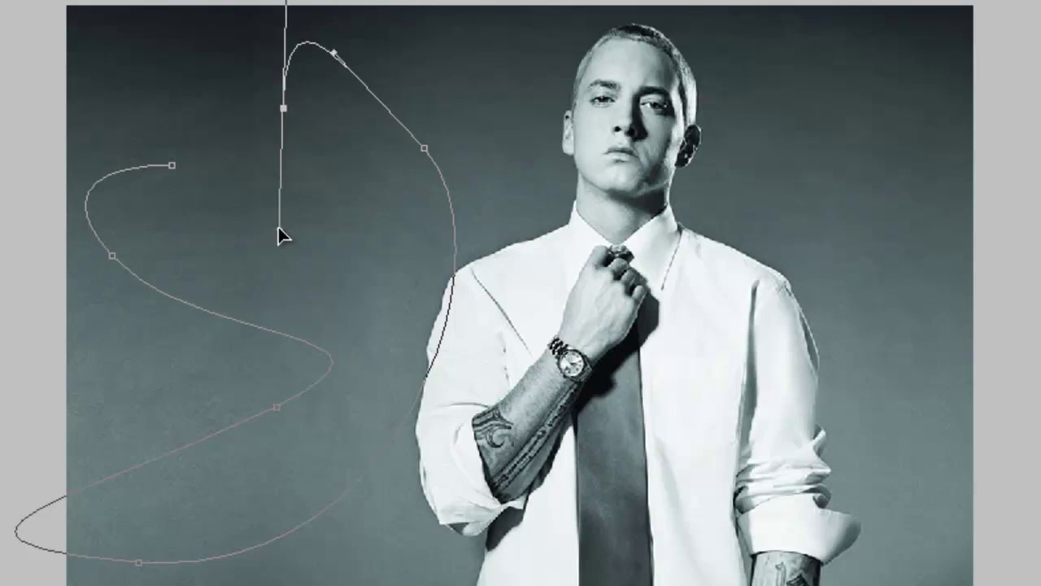
mouse_move(171, 165)
left_mouse_down()
mouse_move(167, 180)
mouse_move(170, 170)
left_mouse_up()
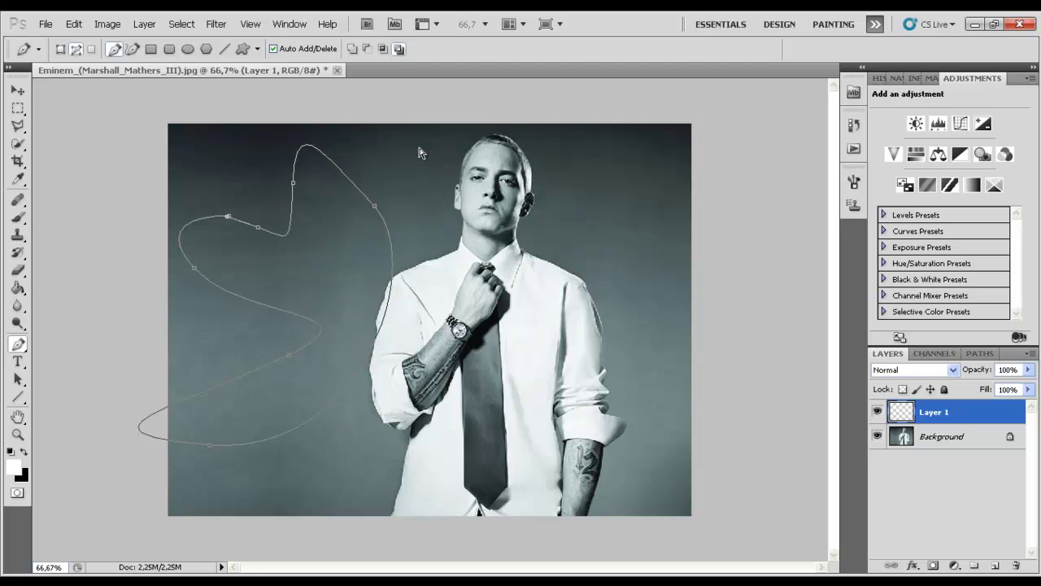
key("ctrl+alt+z")
key("ctrl+alt+z")
key("ctrl+alt+z")
key("ctrl+alt+z")
key("ctrl+alt+z")
key("ctrl+alt+z")
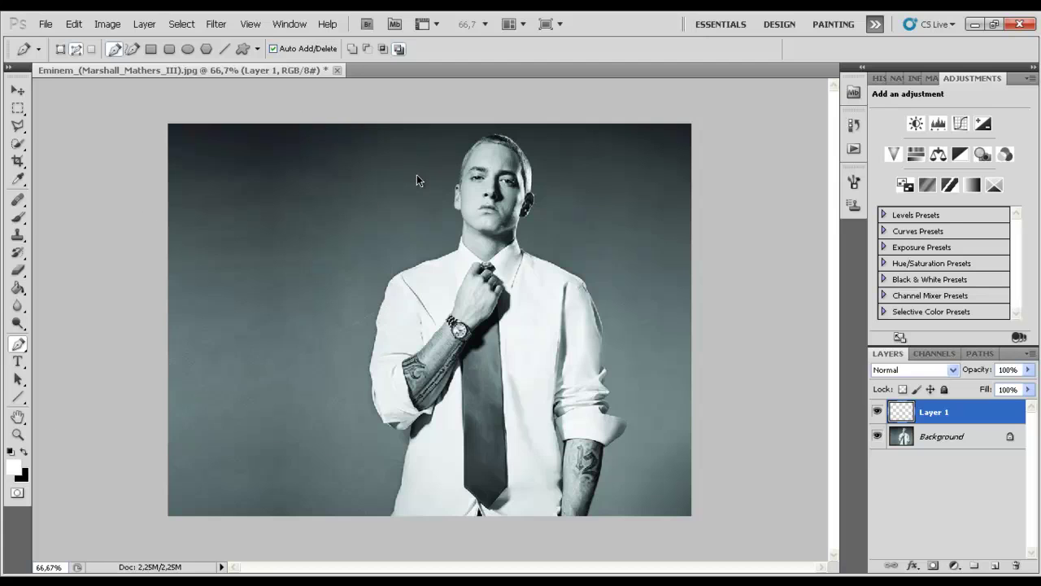
key("ctrl+alt+z")
left_click(994, 566)
Step: Start the spiral path around the head, across the face and past the right shoulder
left_click_drag(453, 157, 482, 168)
left_click_drag(479, 173, 477, 173)
left_click_drag(536, 187, 483, 203)
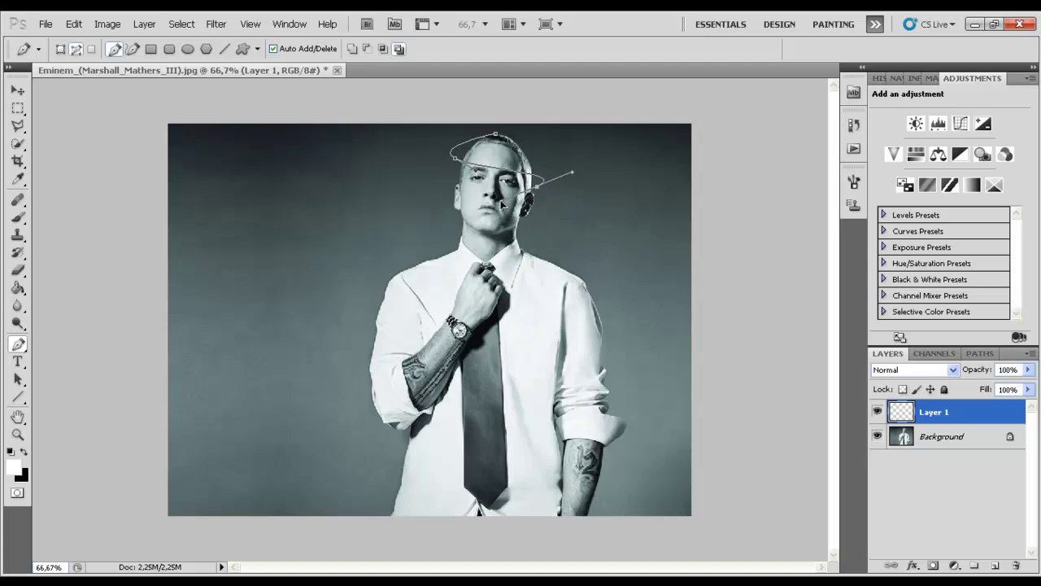
left_click_drag(453, 216, 511, 235)
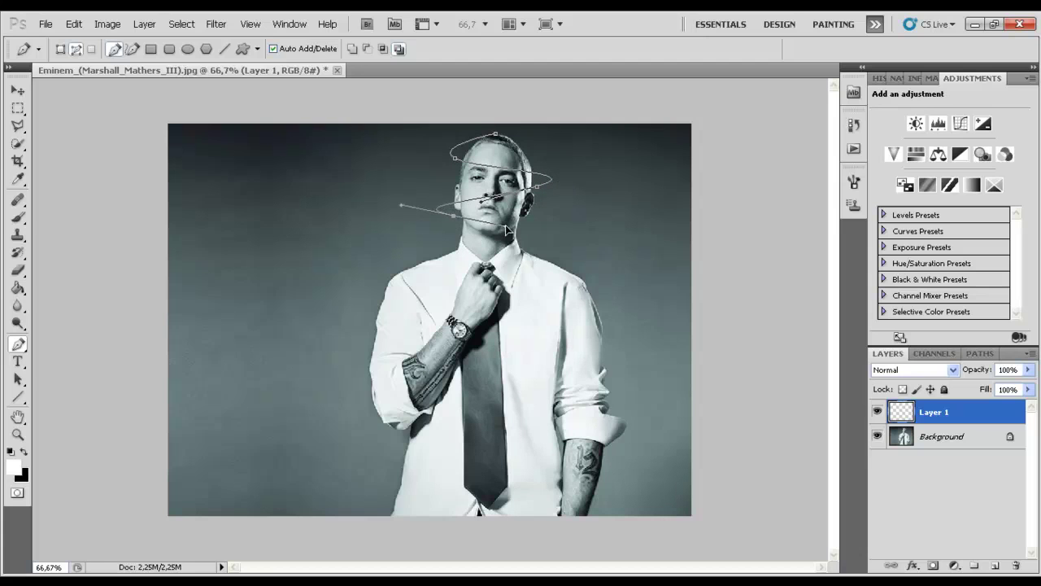
left_click_drag(566, 259, 517, 278)
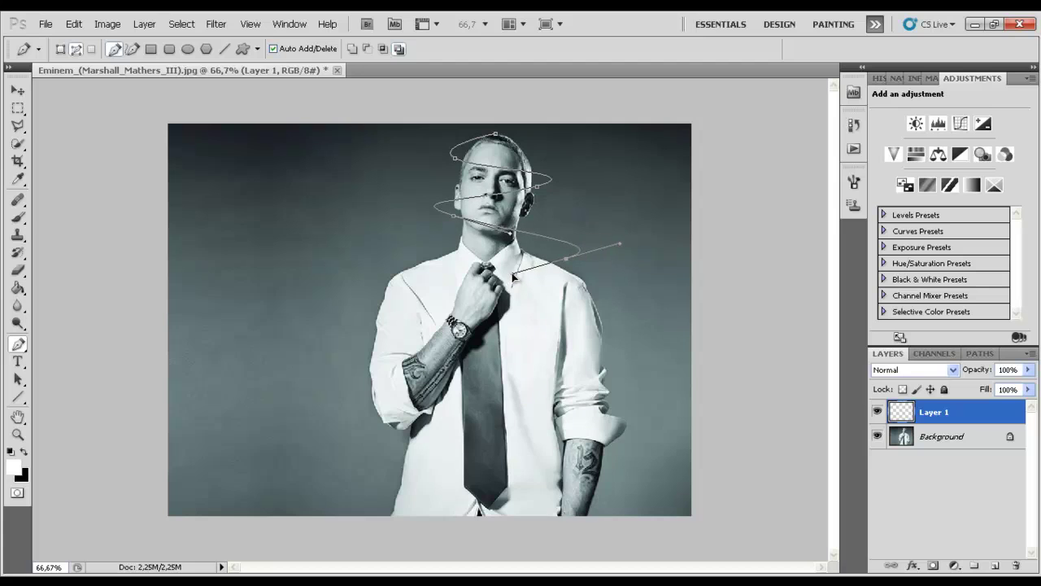
key("ctrl+z")
left_click_drag(559, 263, 488, 273)
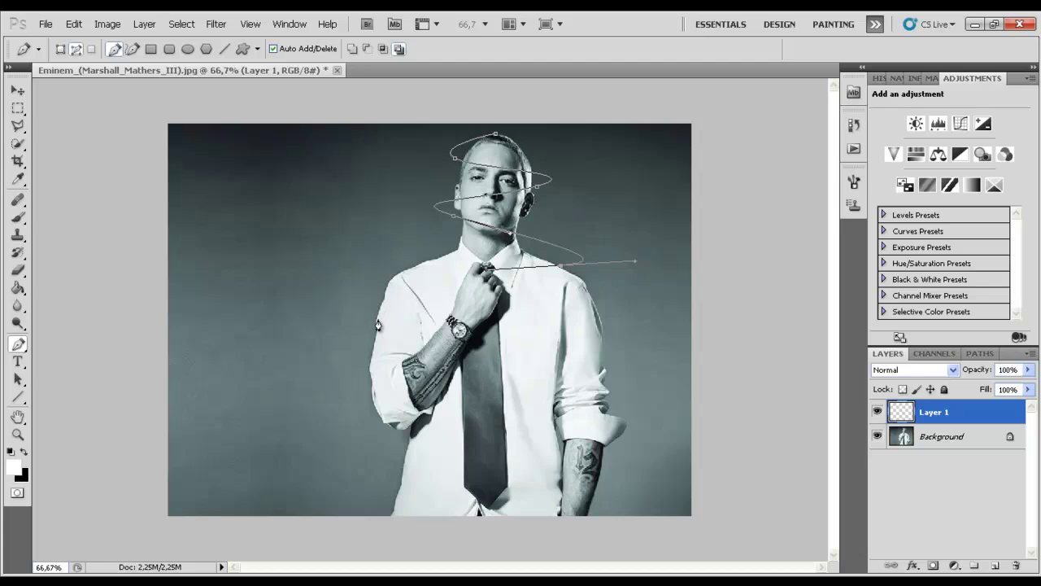
Step: Continue the spiral across the chest, arms and forearm, finishing below the waist
left_click_drag(377, 324, 485, 339)
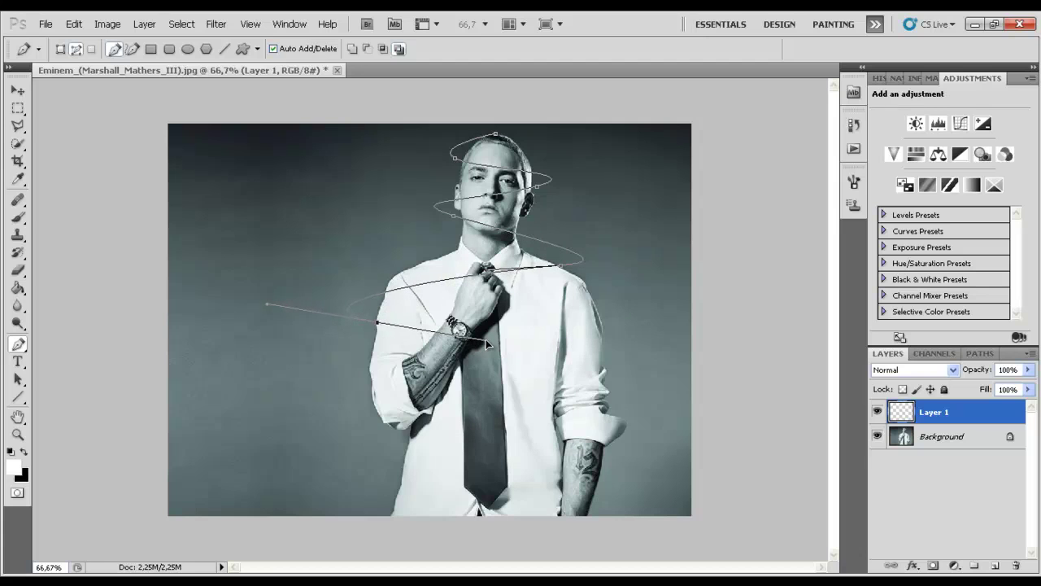
mouse_move(600, 350)
left_mouse_down()
mouse_move(456, 375)
mouse_move(473, 375)
left_mouse_up()
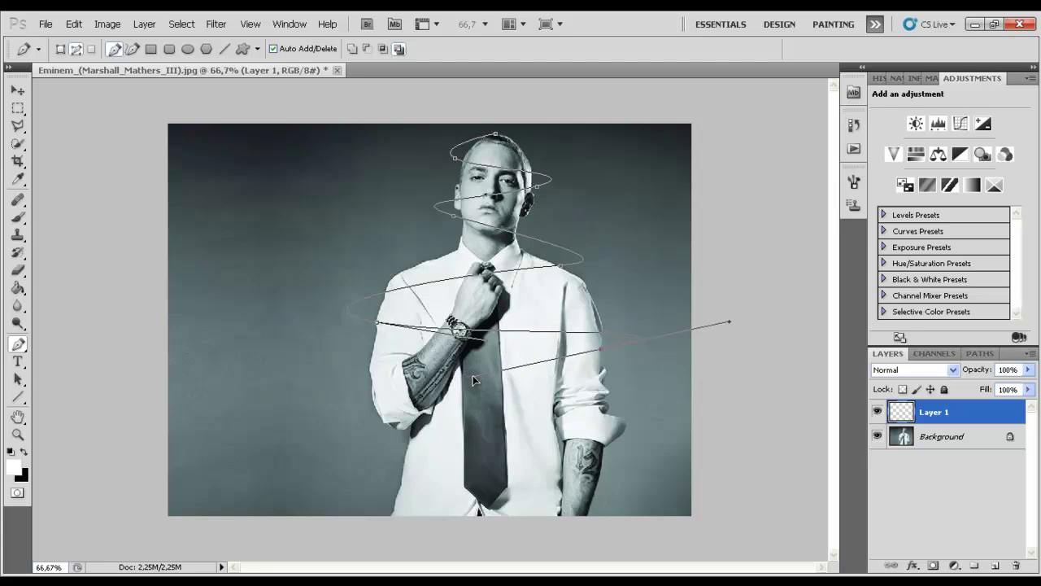
left_click_drag(378, 416, 481, 444)
left_click_drag(613, 439, 475, 478)
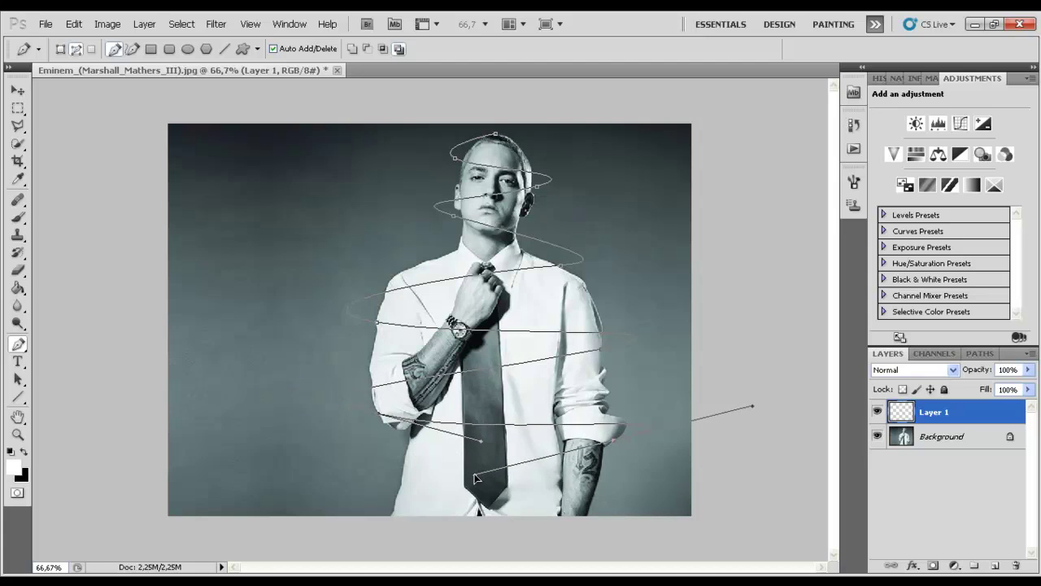
left_click_drag(400, 485, 541, 503)
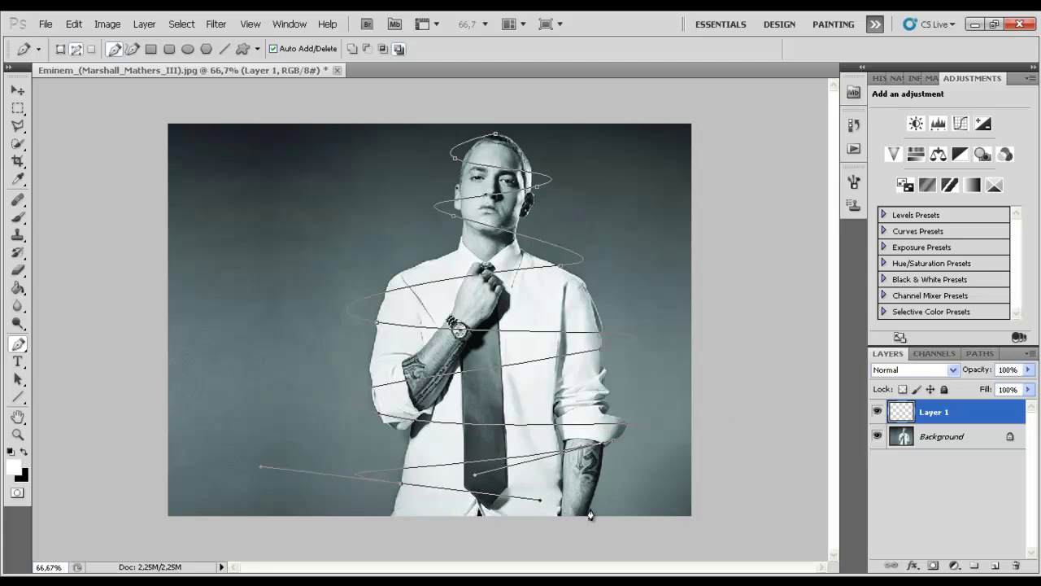
left_click_drag(589, 514, 507, 534)
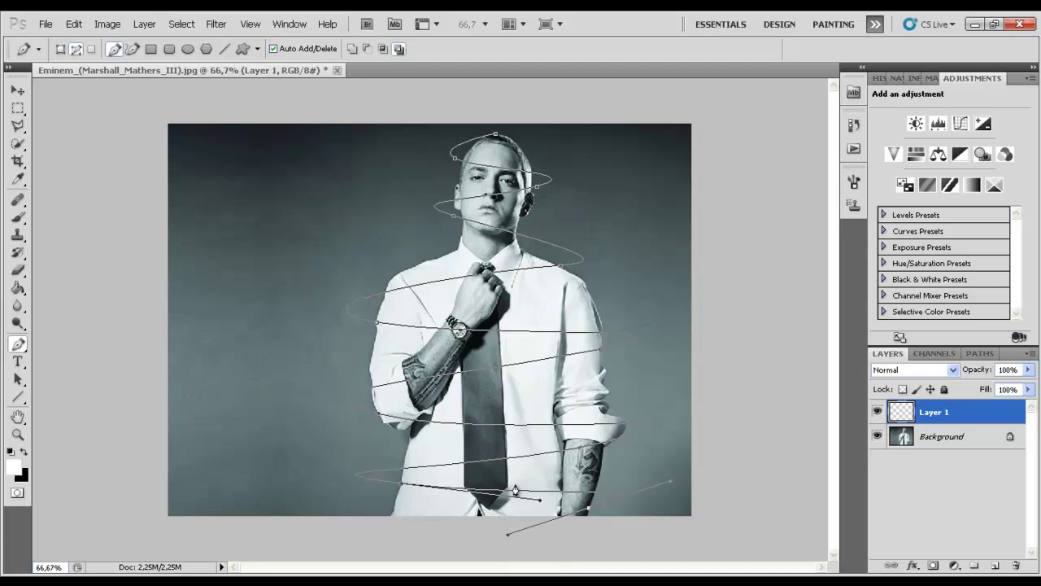
mouse_move(375, 530)
left_mouse_down()
mouse_move(381, 560)
mouse_move(334, 498)
mouse_move(332, 509)
left_mouse_up()
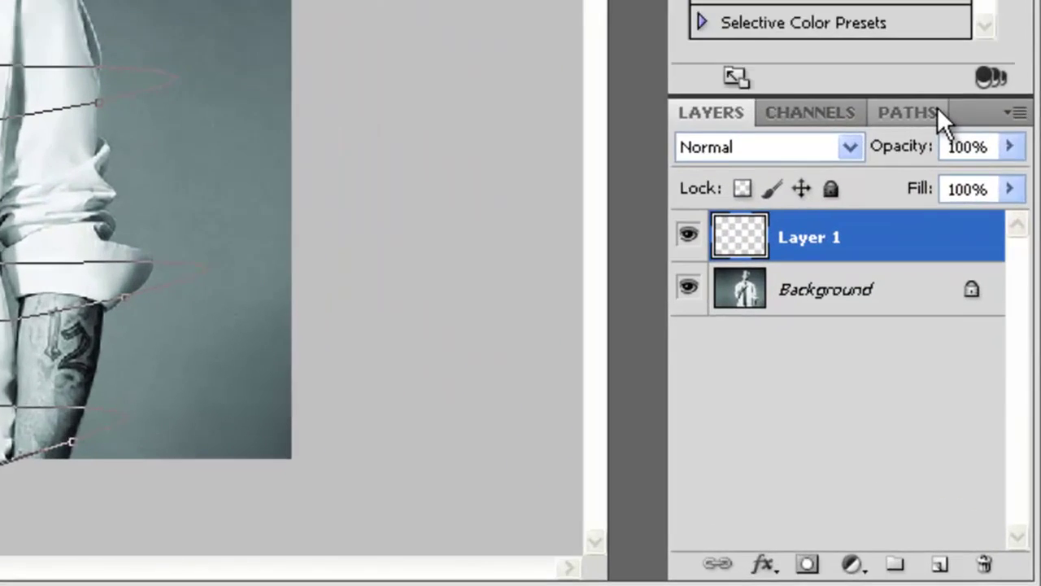
left_click(994, 354)
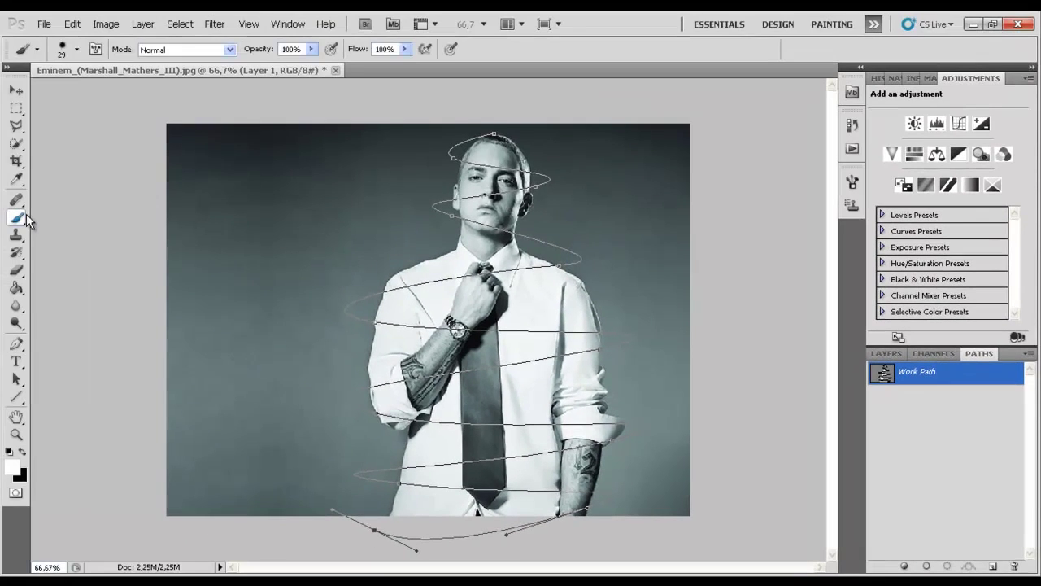
Step: Set the brush to the soft round tip at 24% hardness and 20 px size
left_click(76, 50)
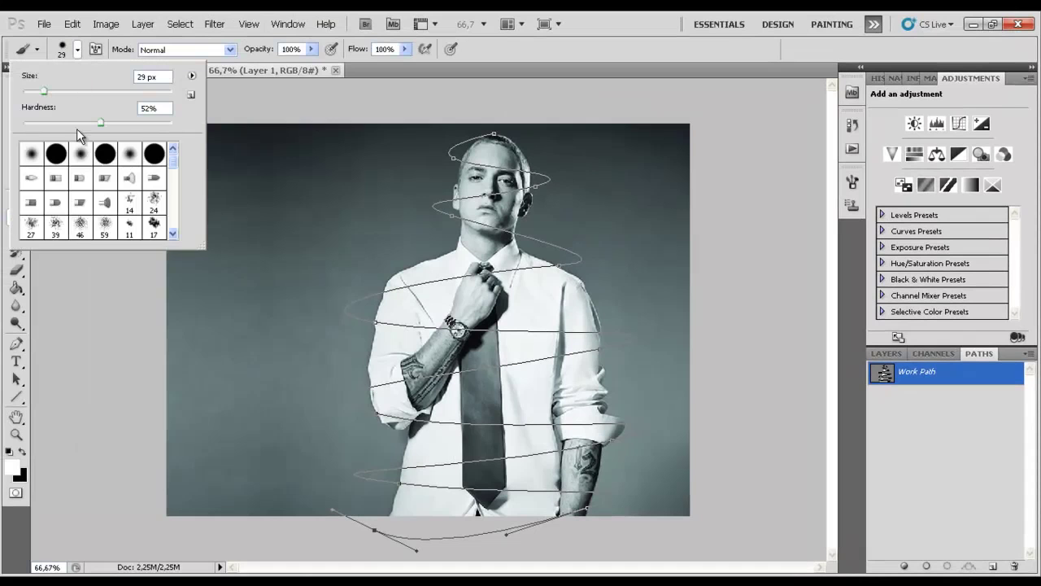
left_click(38, 90)
left_click(90, 305)
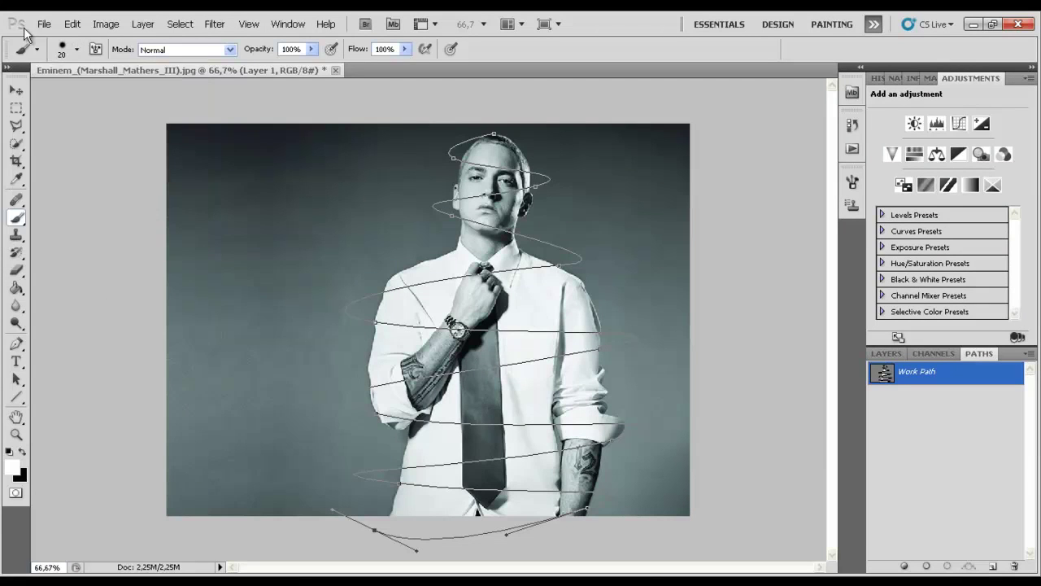
left_click(75, 47)
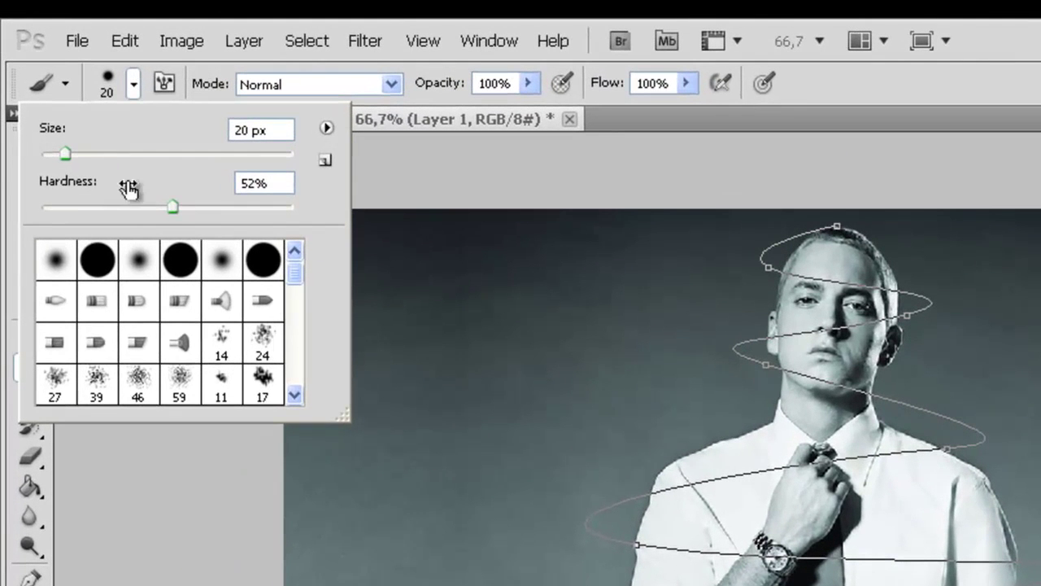
left_click_drag(172, 202, 113, 206)
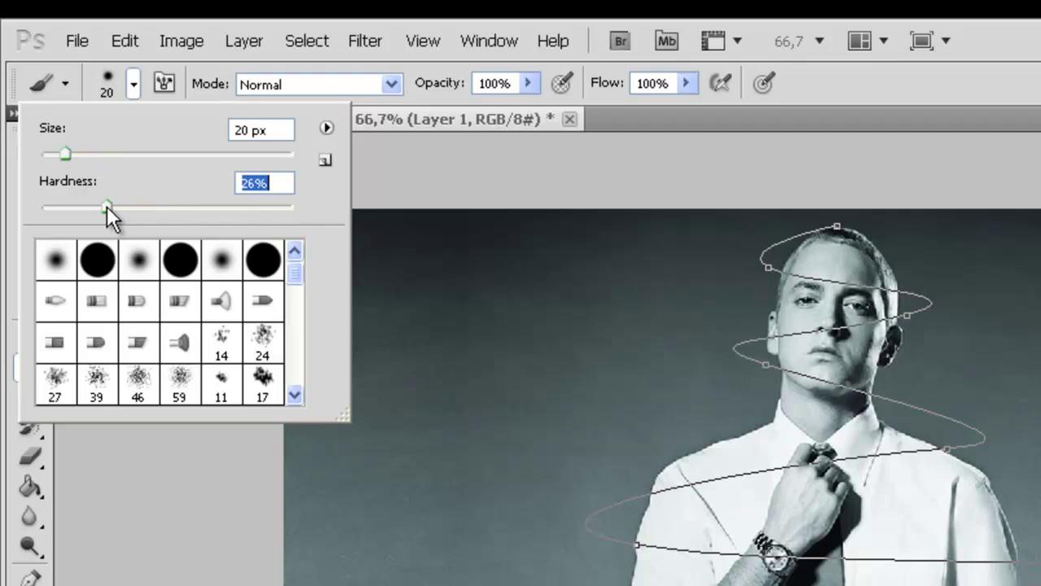
left_click(181, 389)
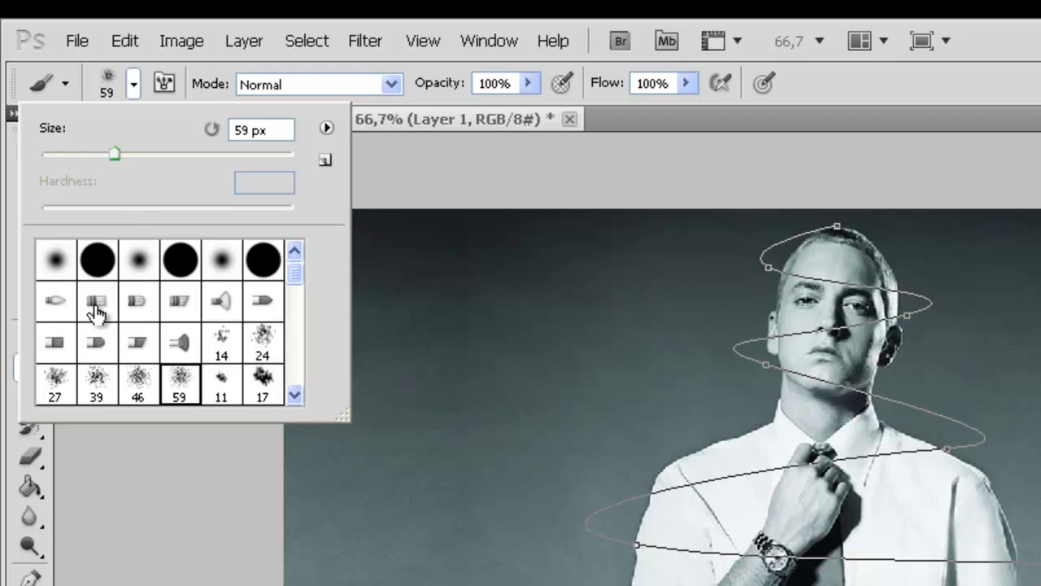
left_click(75, 262)
left_click(45, 206)
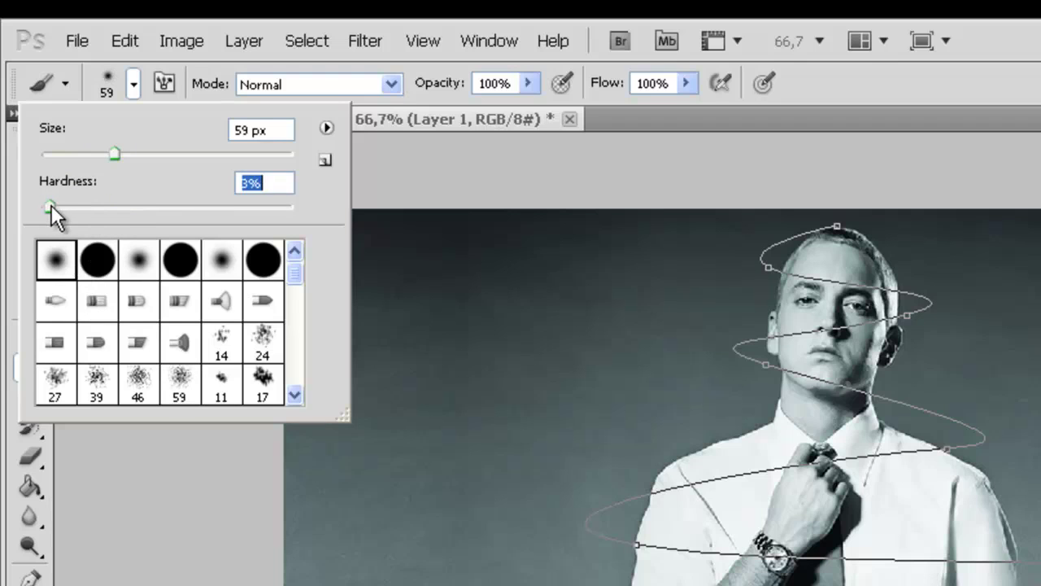
left_click_drag(57, 204, 71, 204)
left_click_drag(85, 206, 104, 204)
left_click_drag(114, 154, 65, 155)
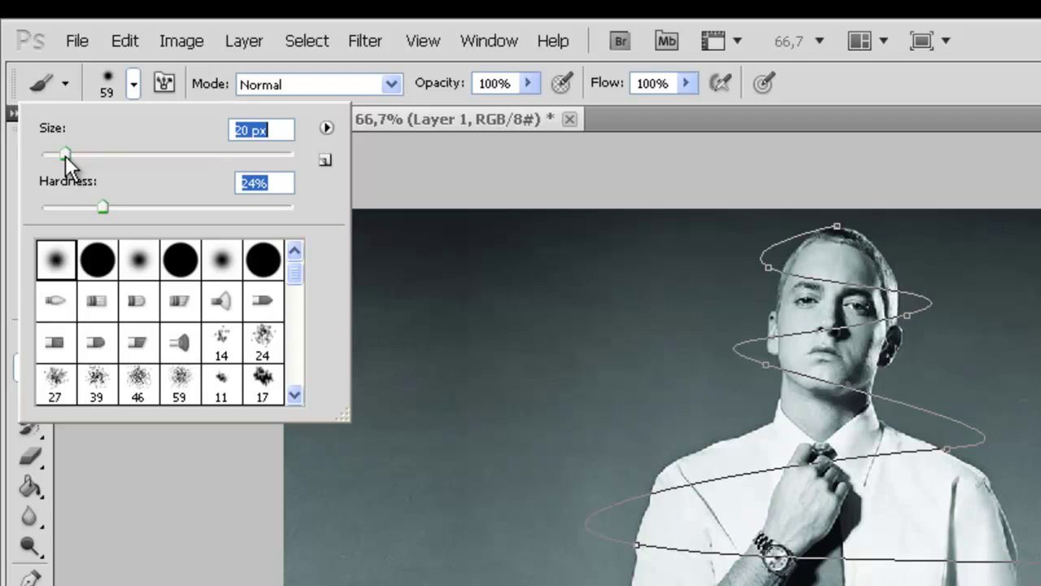
left_click(236, 569)
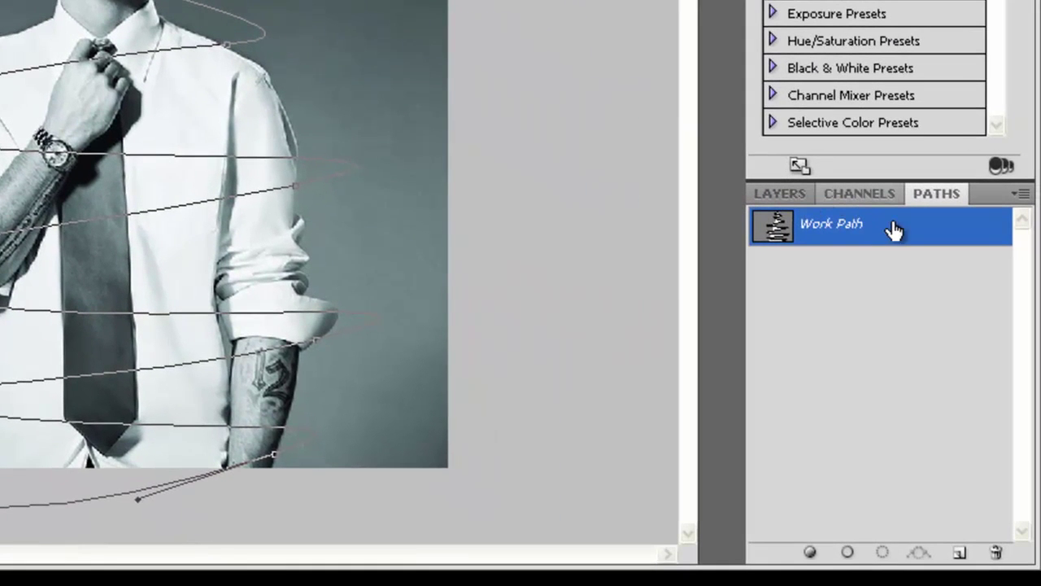
Step: Stroke the Work Path with the brush on Layer 1 using simulated pressure
right_click(891, 221)
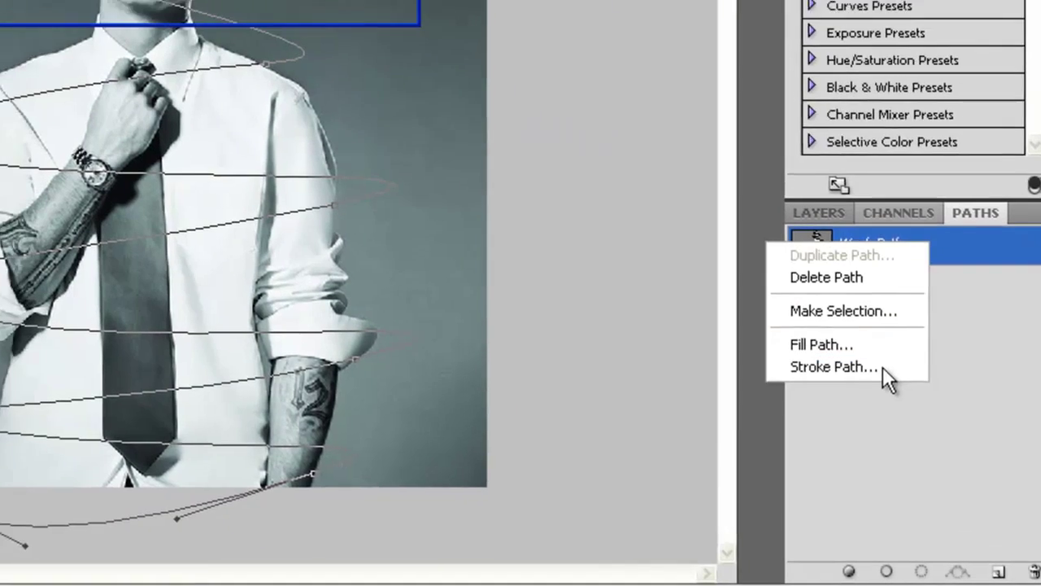
left_click(844, 347)
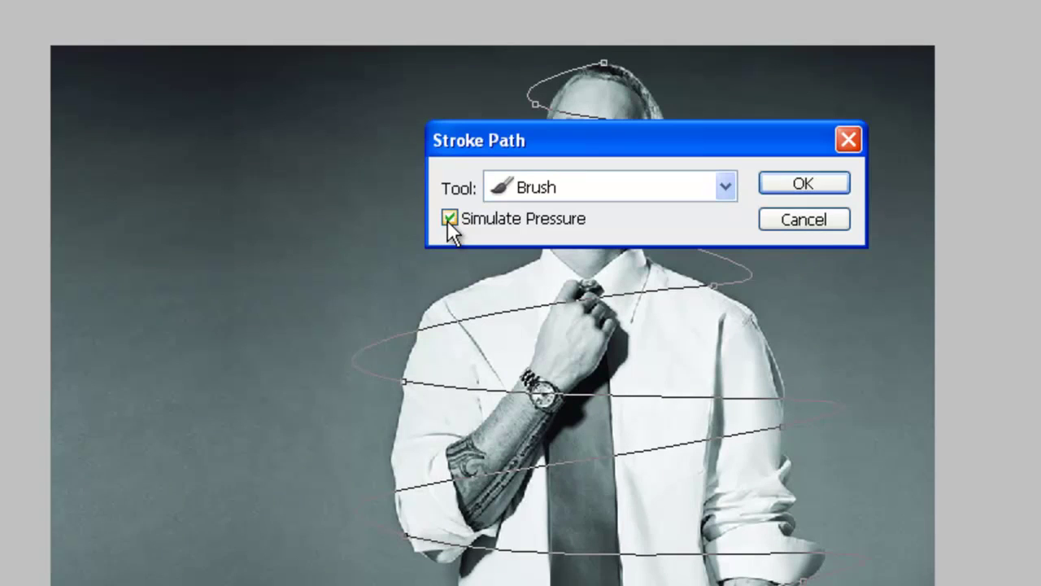
left_click(803, 185)
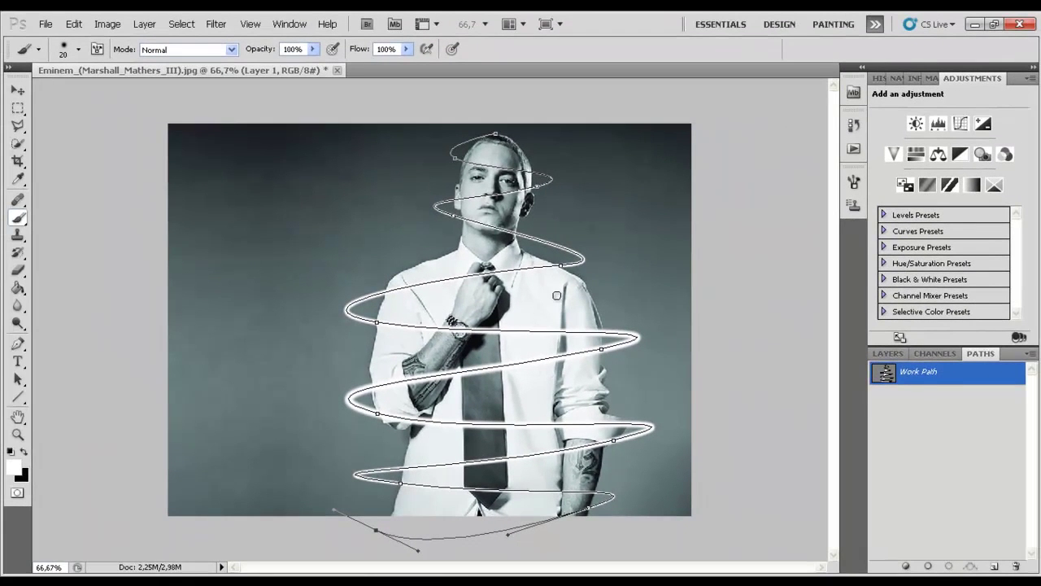
Step: Delete the Work Path and bring the layer list back up
left_click(1010, 567)
left_click(491, 236)
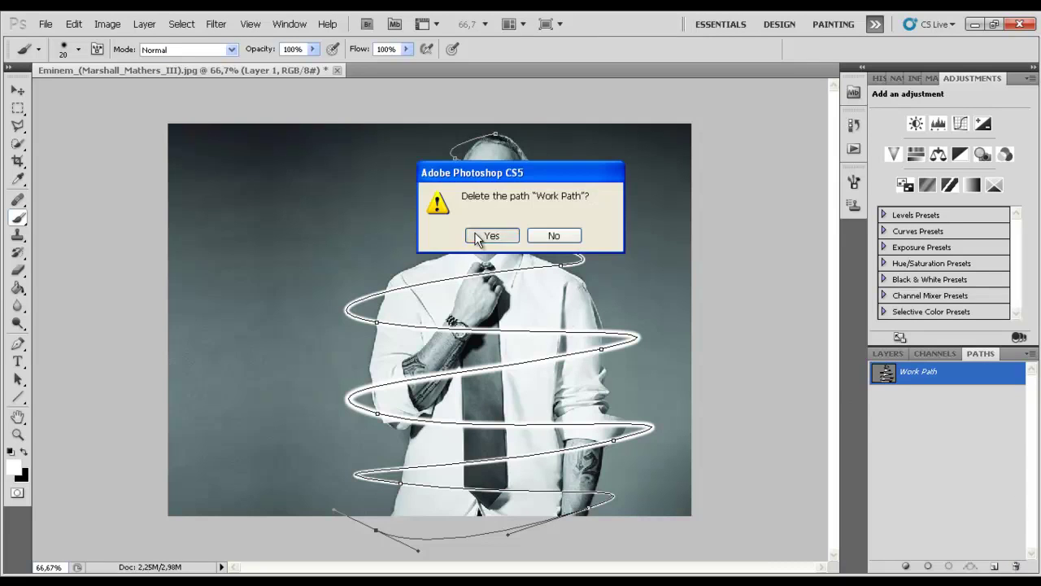
left_click(891, 353)
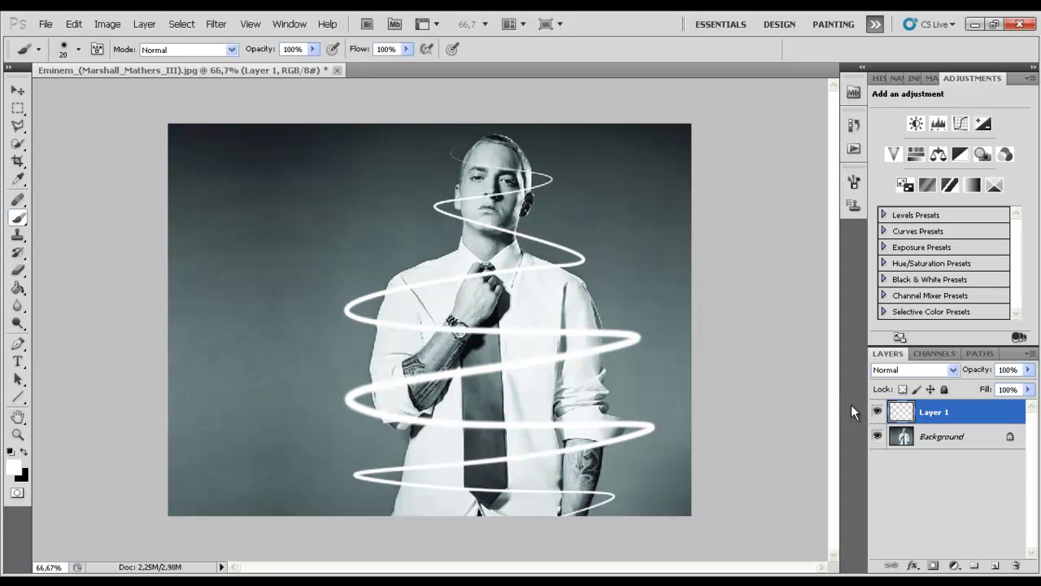
Step: Toggle Layer 1 off and on to confirm the spiral, then zoom in on the face
left_click(876, 411)
left_click(876, 413)
scroll(504, 199, "up", 2)
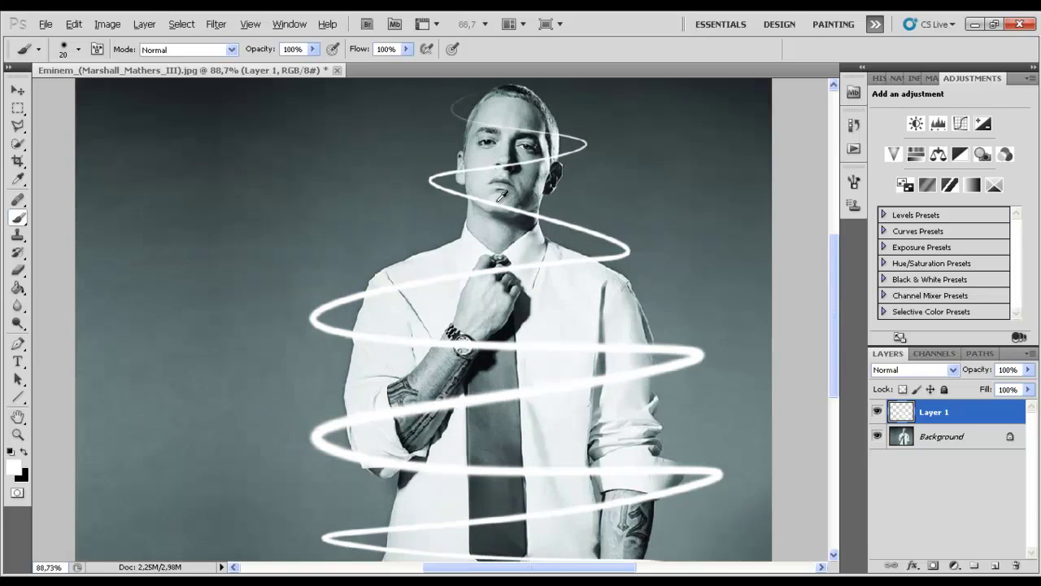
key("e")
key("alt+e")
left_click(339, 204)
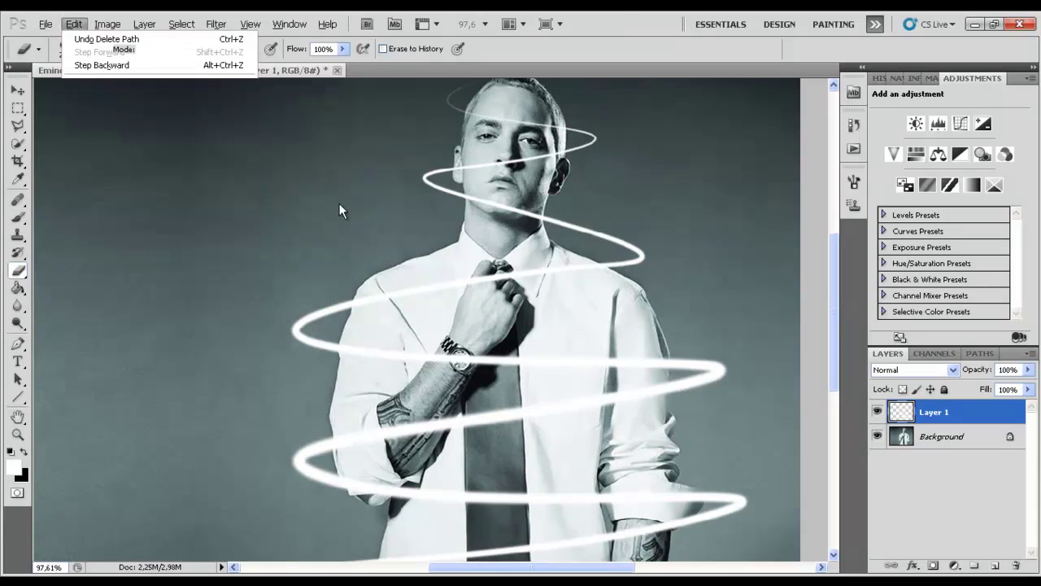
key("b")
scroll(494, 203, "up", 2)
scroll(494, 202, "up", 1)
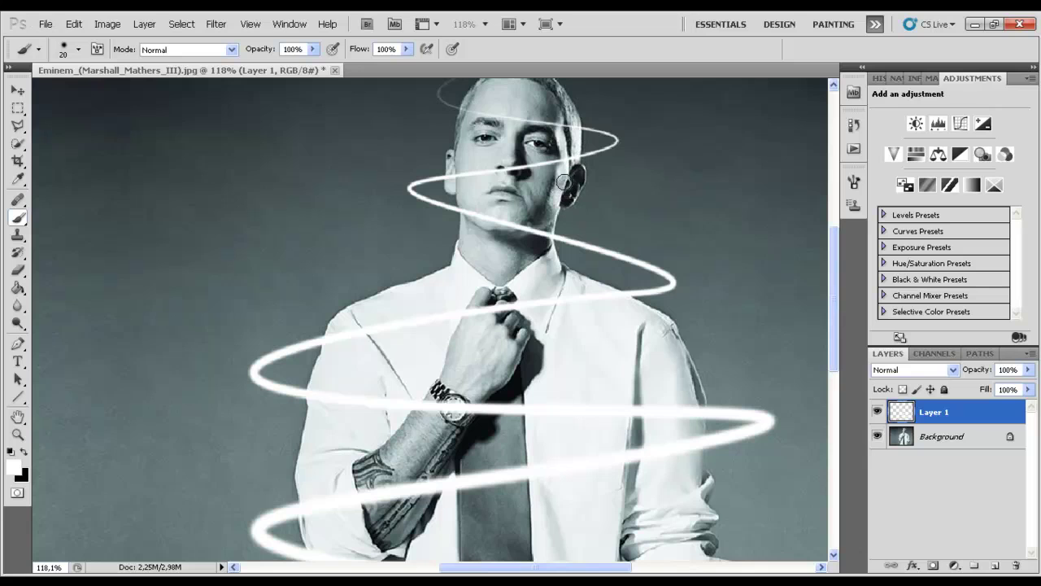
Step: Erase the spiral where it crosses the face near the ear and the shoulder
key("e")
left_click_drag(573, 163, 460, 175)
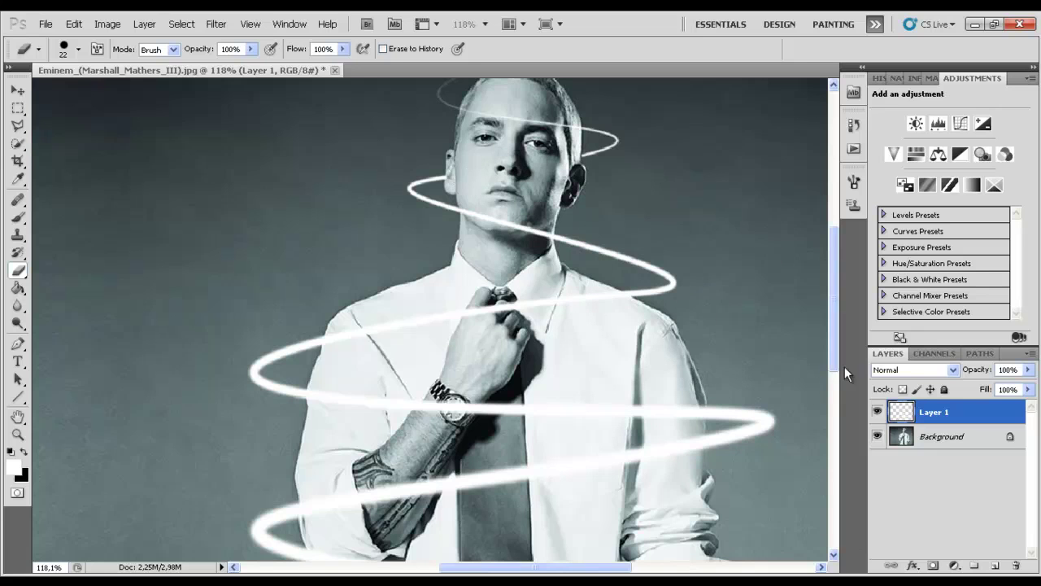
left_click_drag(454, 179, 464, 174)
mouse_move(623, 295)
left_mouse_down()
mouse_move(613, 310)
mouse_move(398, 316)
mouse_move(337, 343)
left_mouse_up()
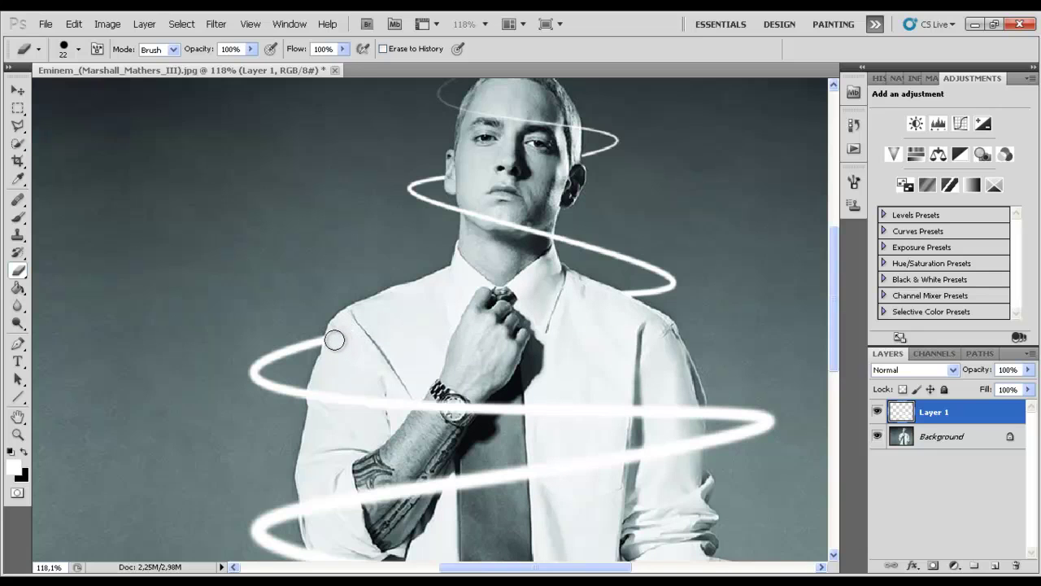
scroll(349, 319, "down", 3)
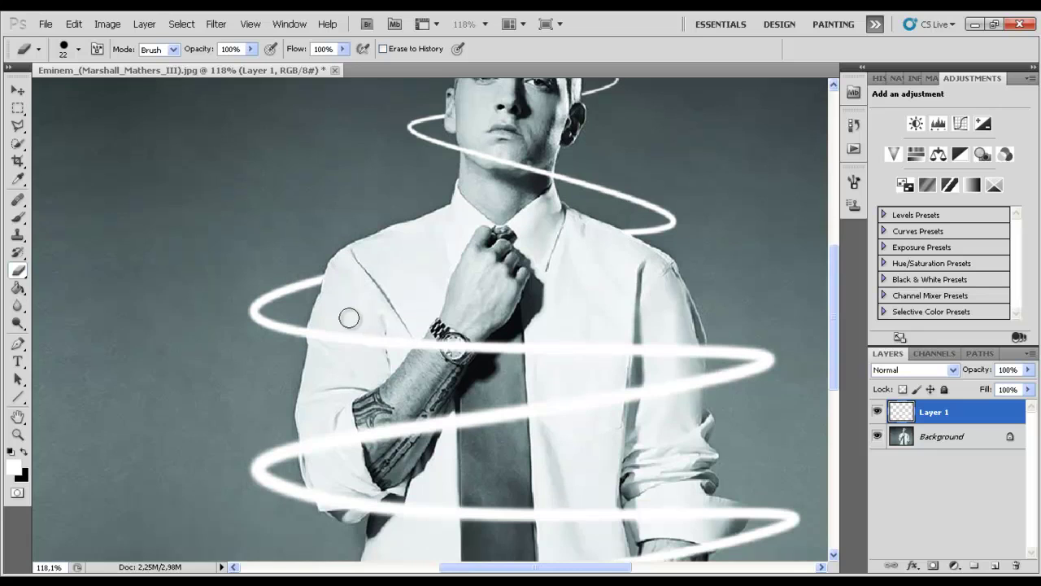
scroll(360, 344, "down", 3)
Step: Erase the spiral over the arm, tie and right forearm, and lower Layer 1 opacity to 75%
mouse_move(695, 336)
left_mouse_down()
mouse_move(692, 325)
mouse_move(681, 353)
mouse_move(646, 340)
mouse_move(555, 357)
left_mouse_up()
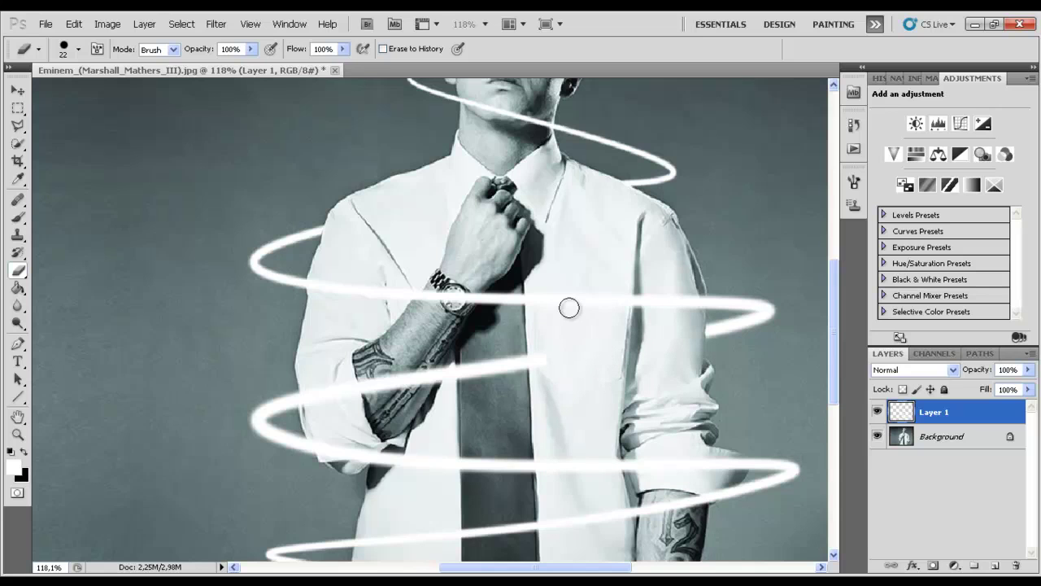
mouse_move(562, 370)
left_mouse_down()
mouse_move(471, 368)
mouse_move(448, 384)
mouse_move(363, 373)
mouse_move(331, 377)
mouse_move(323, 411)
mouse_move(310, 397)
left_mouse_up()
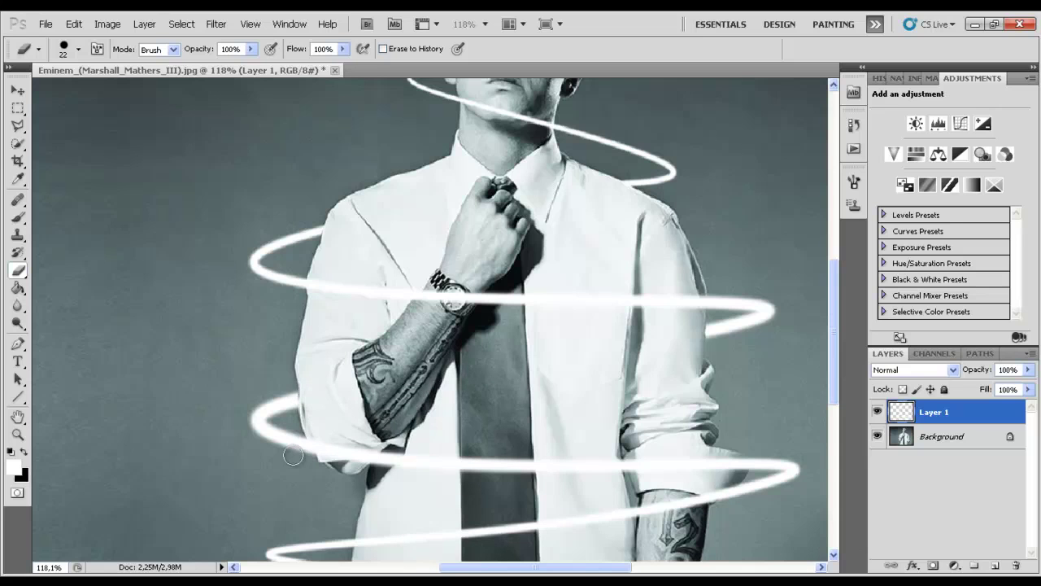
scroll(689, 496, "down", 1)
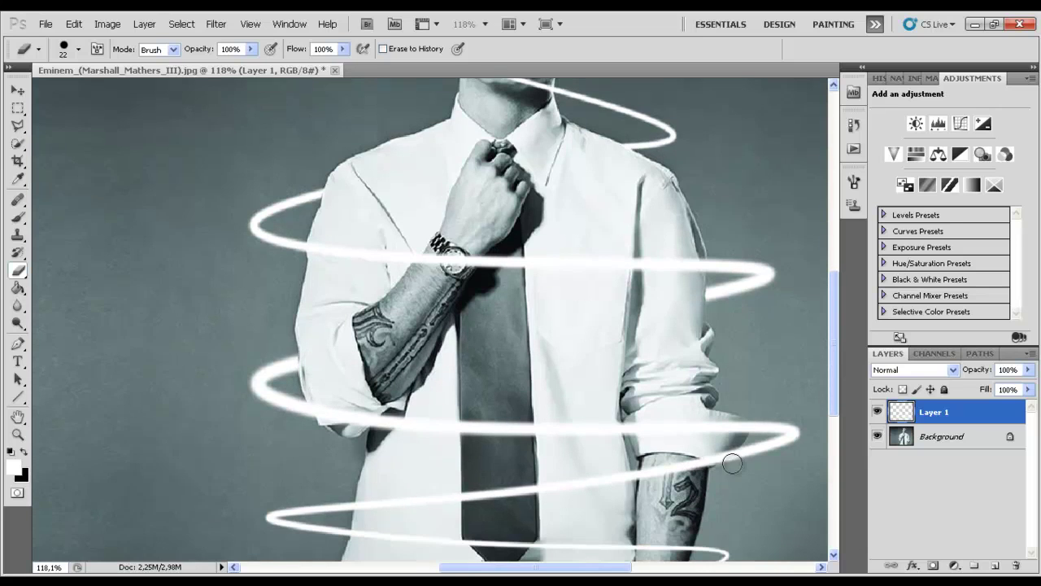
mouse_move(701, 473)
left_mouse_down()
mouse_move(674, 465)
mouse_move(674, 476)
mouse_move(679, 465)
left_mouse_up()
left_click(1027, 369)
mouse_move(1029, 388)
left_mouse_down()
mouse_move(1000, 391)
mouse_move(1009, 388)
left_mouse_up()
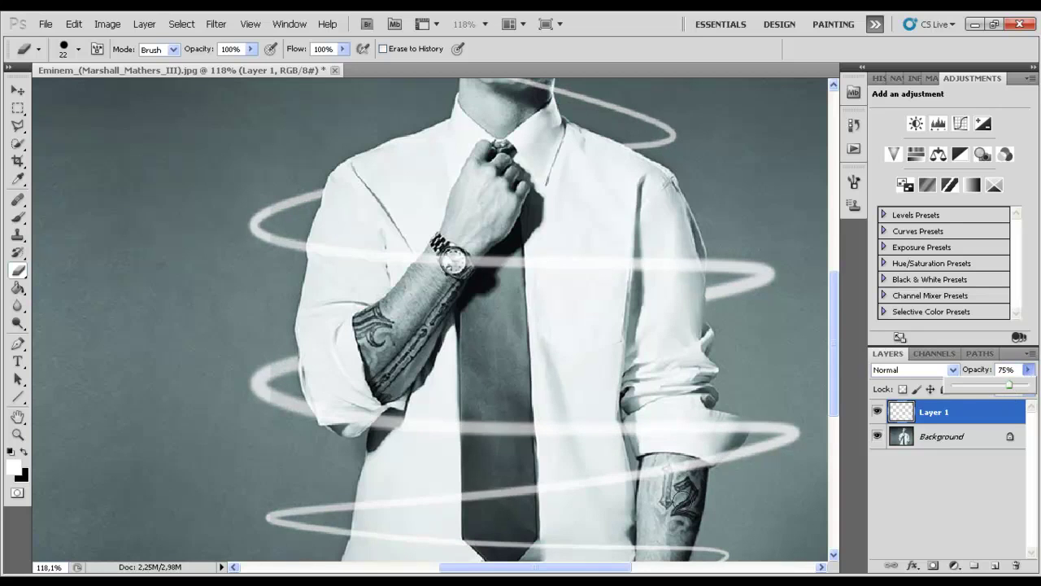
Step: Erase the spiral where it crosses the tattooed forearm and lower right forearm
left_click(714, 449)
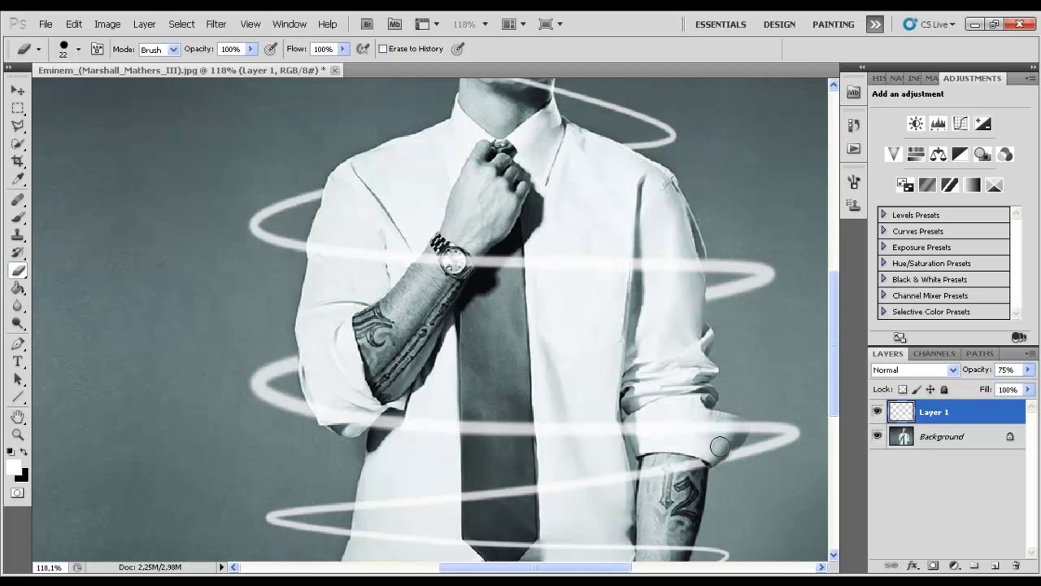
mouse_move(724, 445)
left_mouse_down()
mouse_move(613, 476)
mouse_move(367, 508)
left_mouse_up()
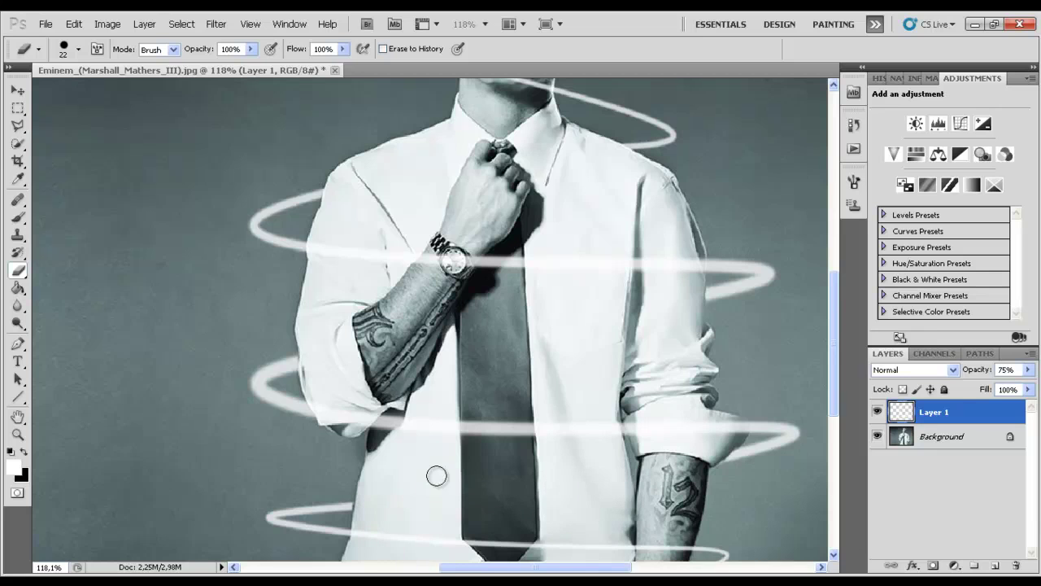
scroll(439, 475, "down", 2)
scroll(441, 475, "down", 2)
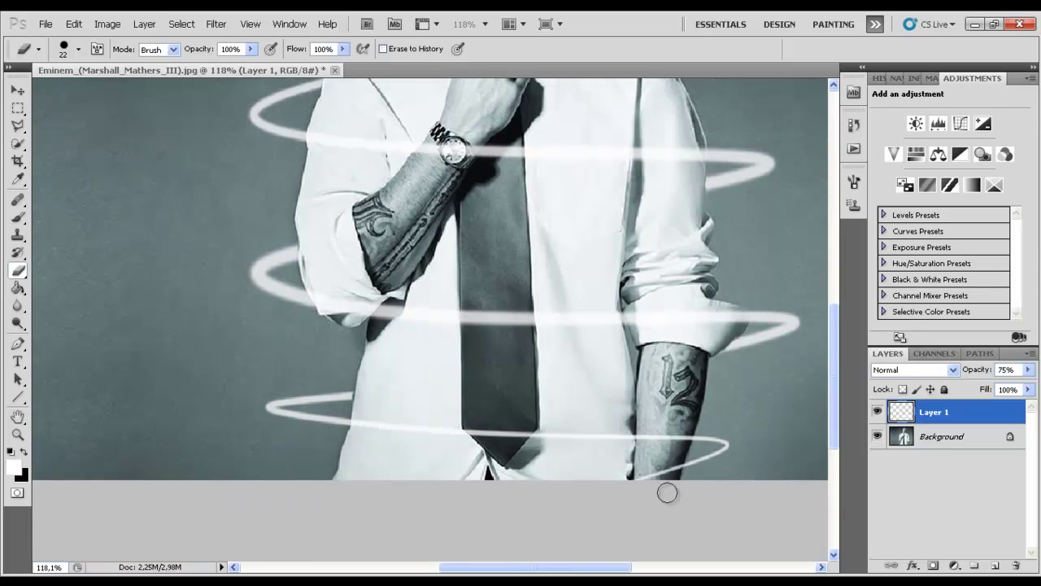
left_click_drag(674, 466, 632, 483)
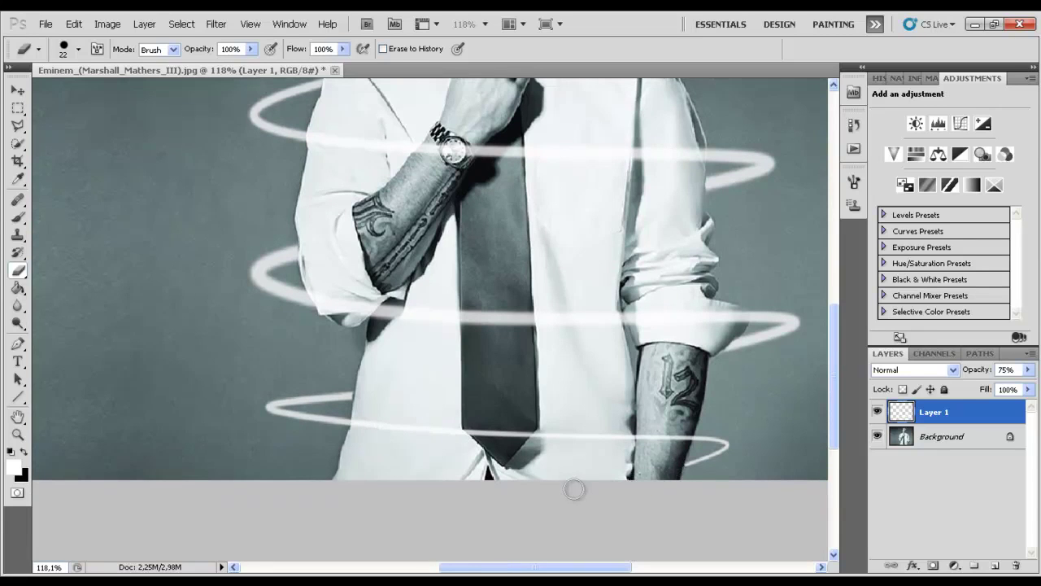
scroll(546, 436, "up", 5)
scroll(569, 436, "up", 1)
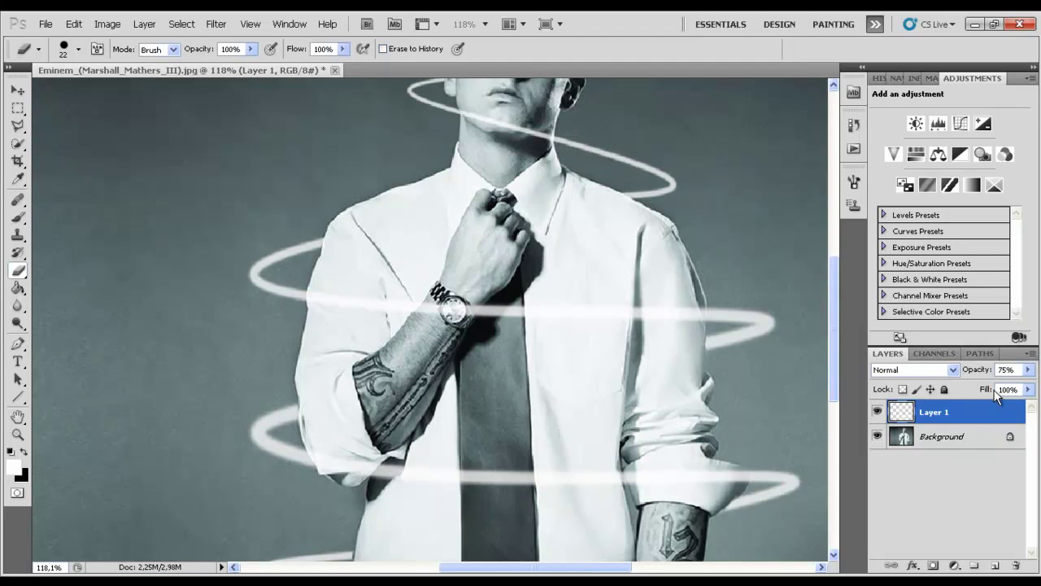
Step: Return Layer 1 to 100% opacity and reselect Layer 1
left_click(1028, 369)
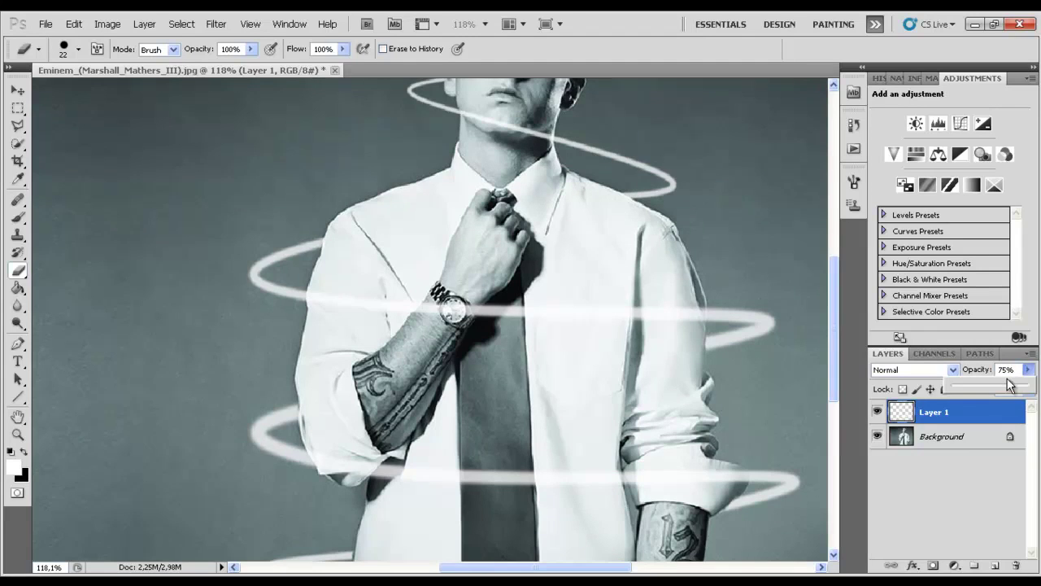
left_click_drag(1019, 388, 1034, 388)
left_click(964, 462)
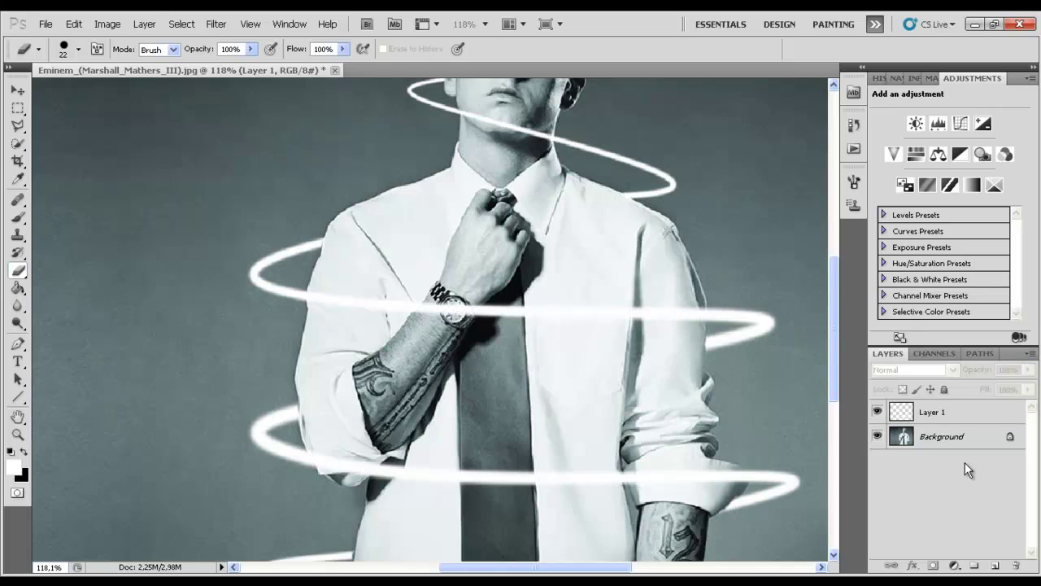
left_click(948, 412)
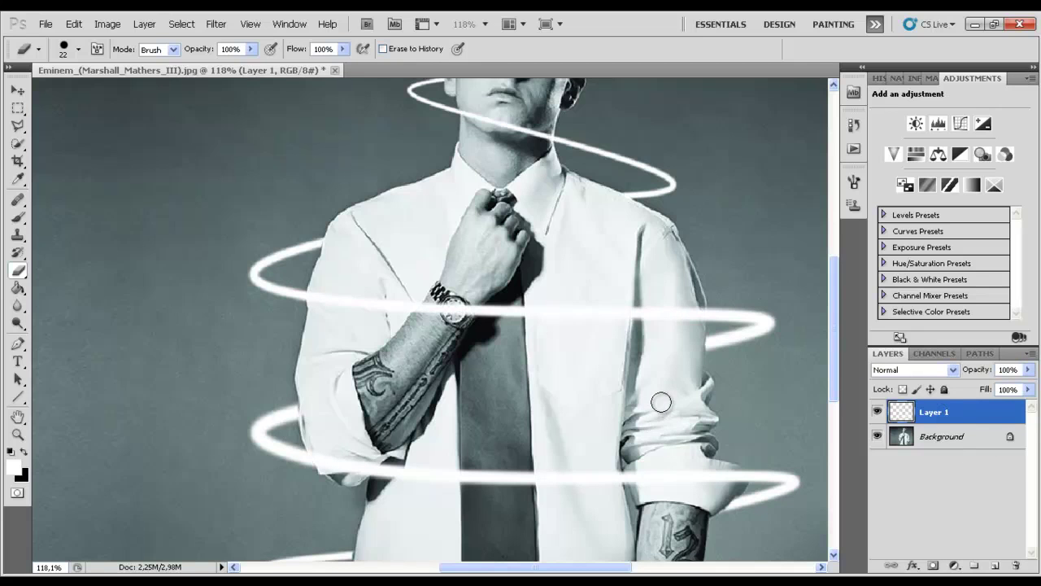
scroll(661, 400, "down", 2)
scroll(660, 401, "down", 1)
scroll(660, 400, "down", 1)
scroll(662, 398, "down", 1)
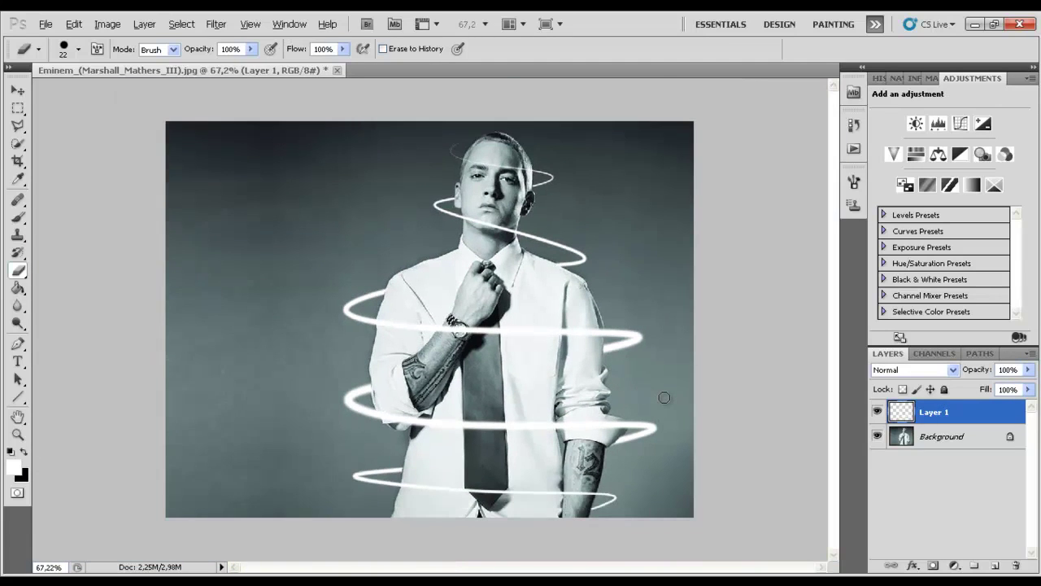
Step: Enable Outer Glow on Layer 1 with a vivid blue-violet glow colour
right_click(991, 413)
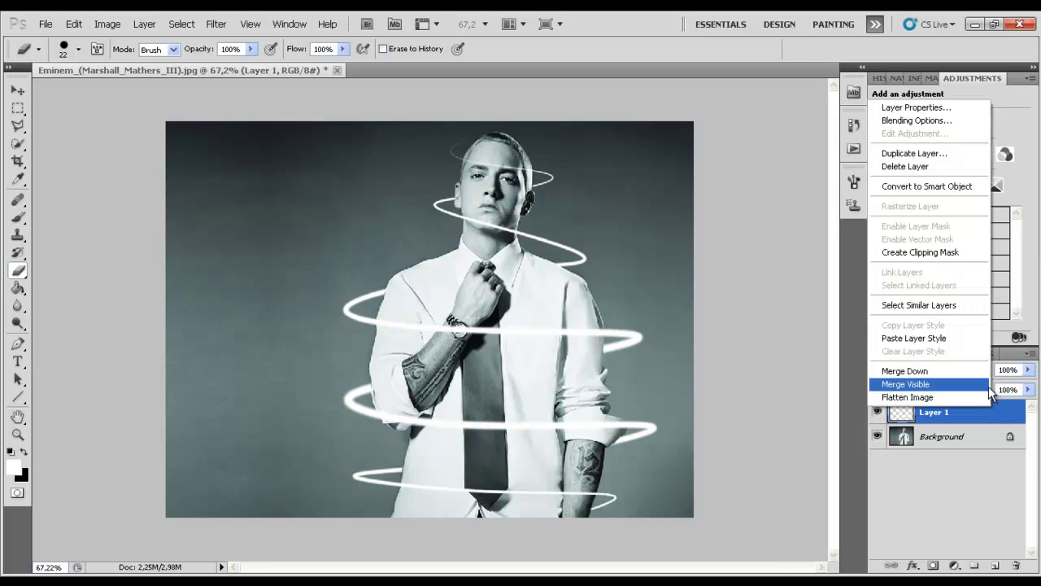
left_click(945, 122)
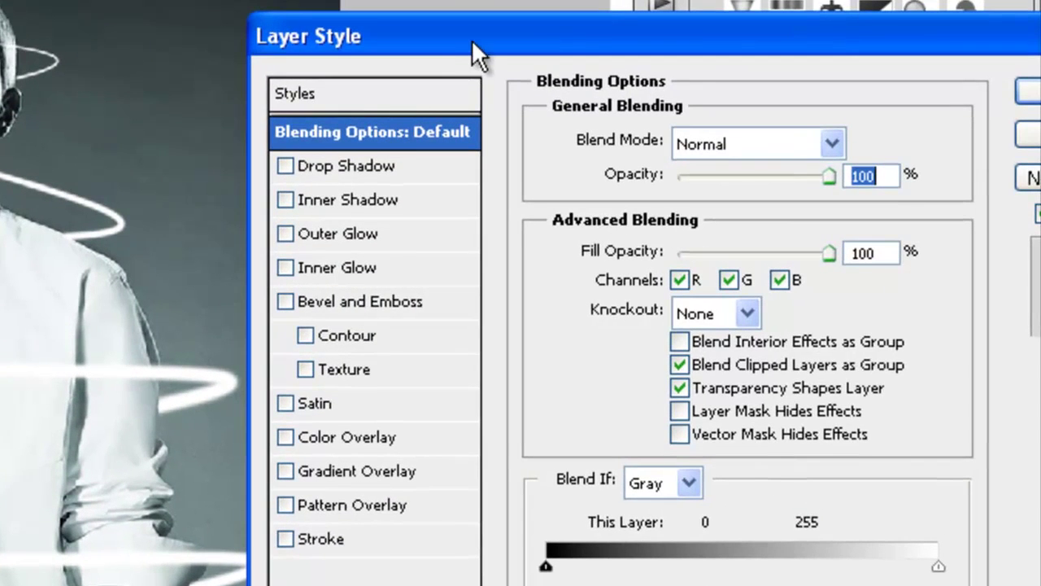
left_click_drag(472, 39, 222, 36)
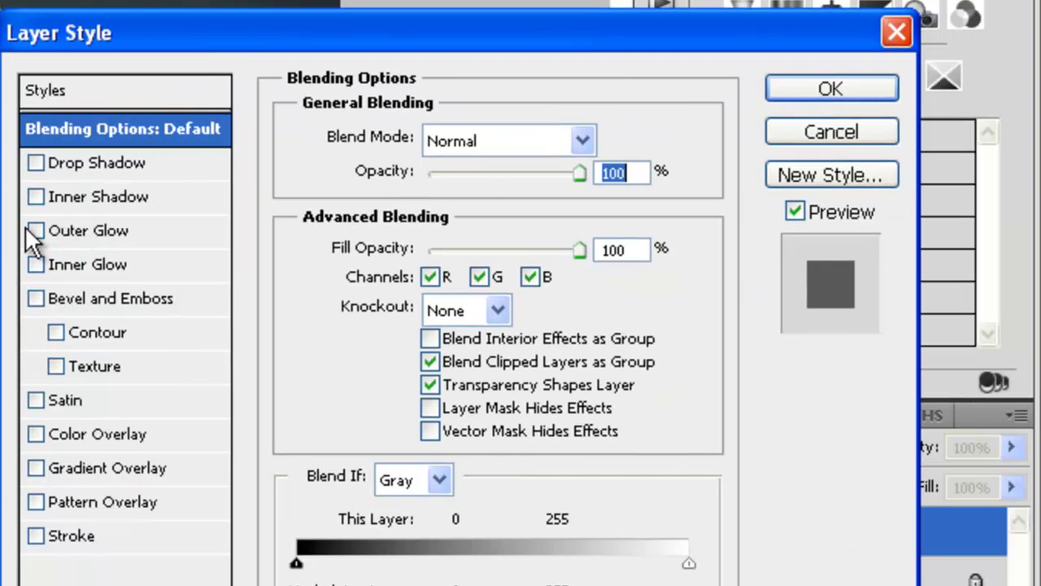
left_click(37, 231)
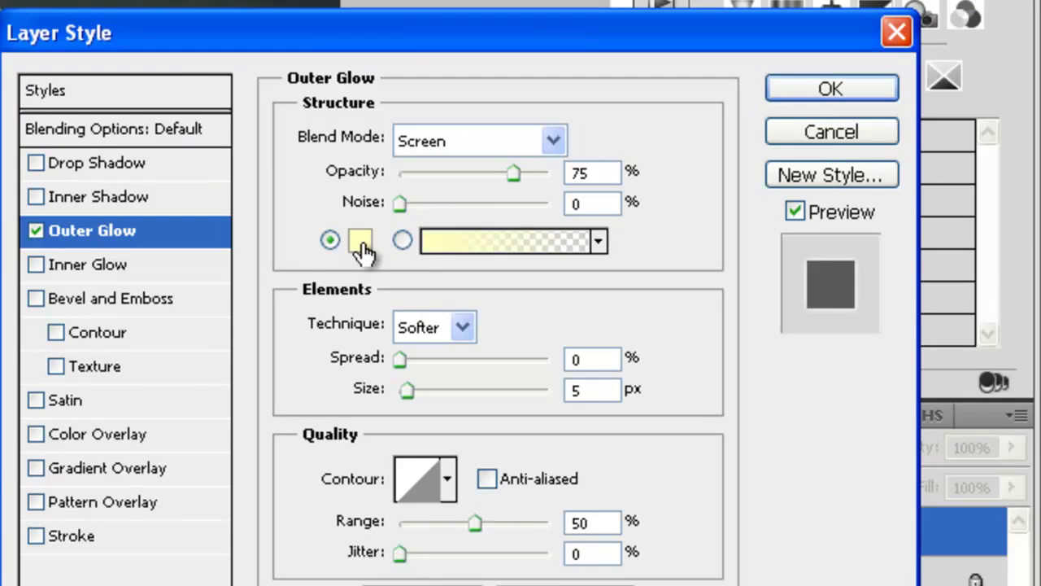
left_click(360, 241)
mouse_move(24, 195)
left_mouse_down()
mouse_move(246, 95)
mouse_move(251, 154)
left_mouse_up()
left_click_drag(209, 67, 233, 55)
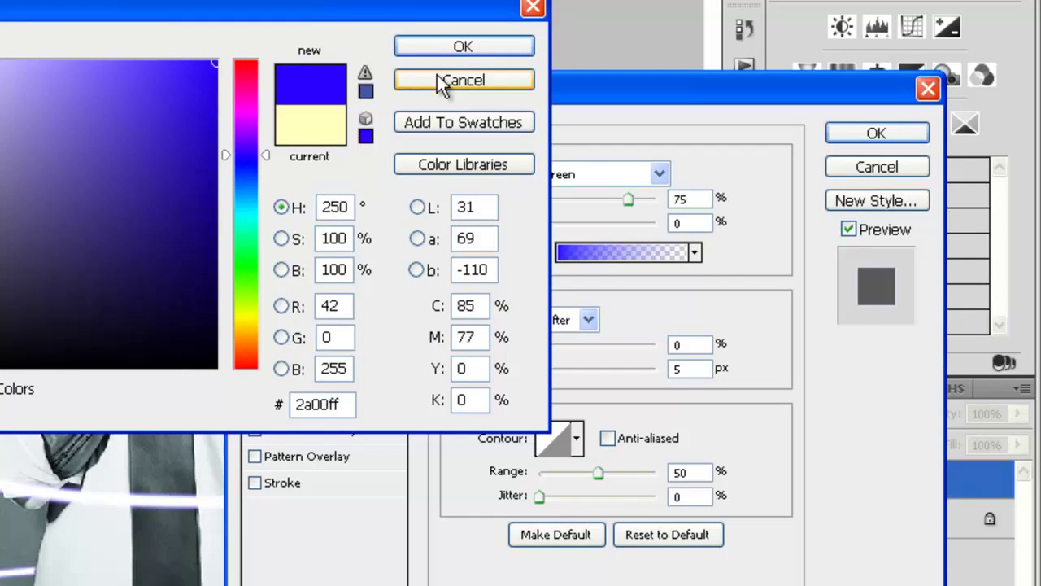
left_click(462, 44)
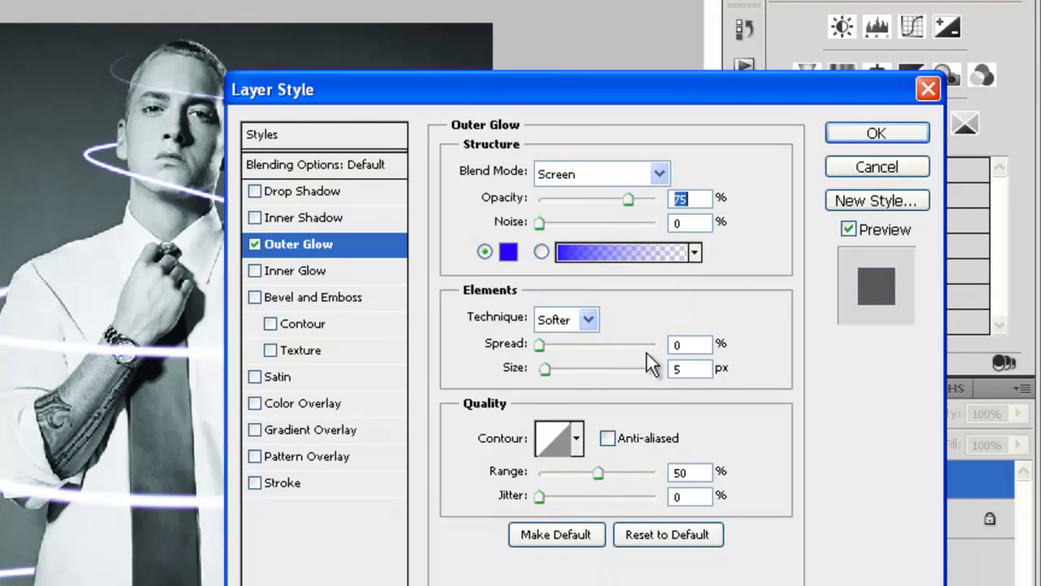
Step: Set the glow spread to 7% and size to 59 px, then apply the style
double_click(695, 344)
type("7")
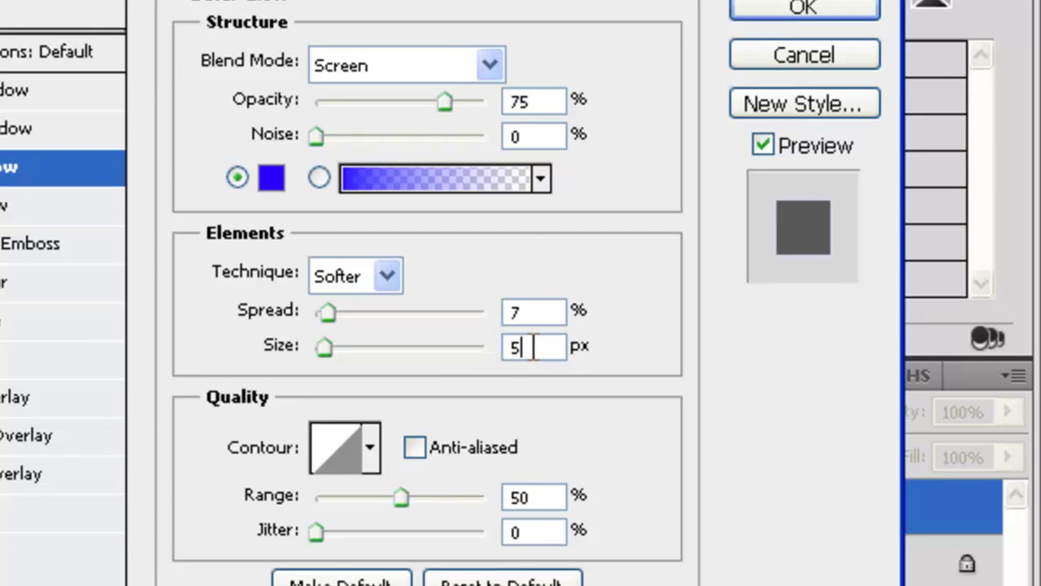
type("9")
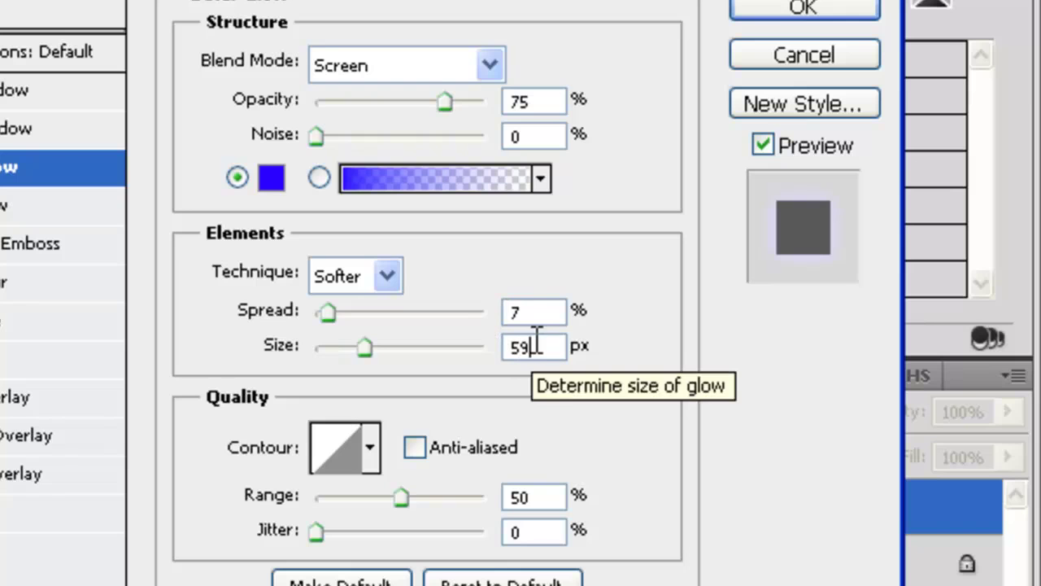
left_click(803, 8)
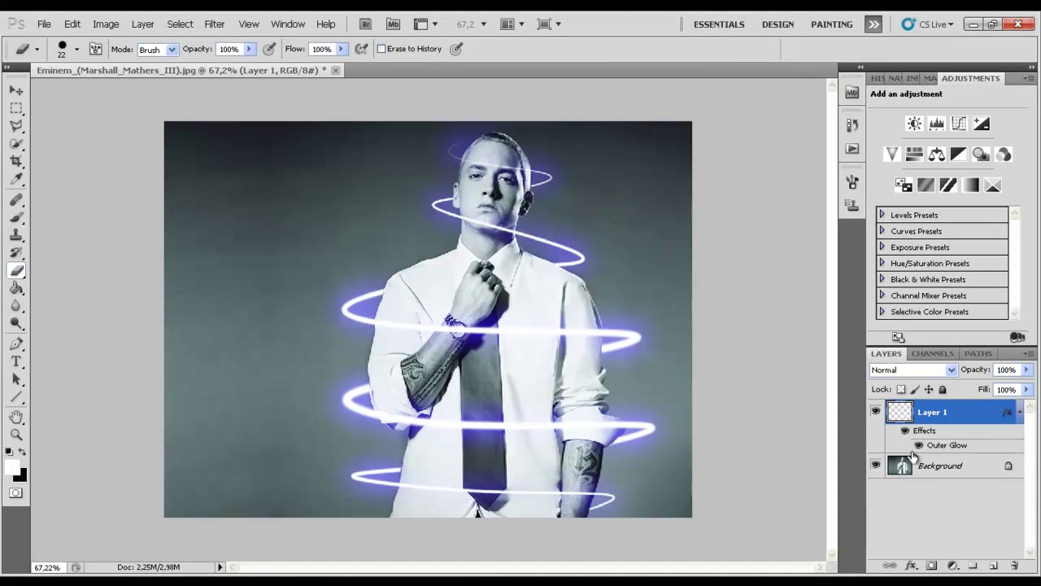
left_click(1026, 390)
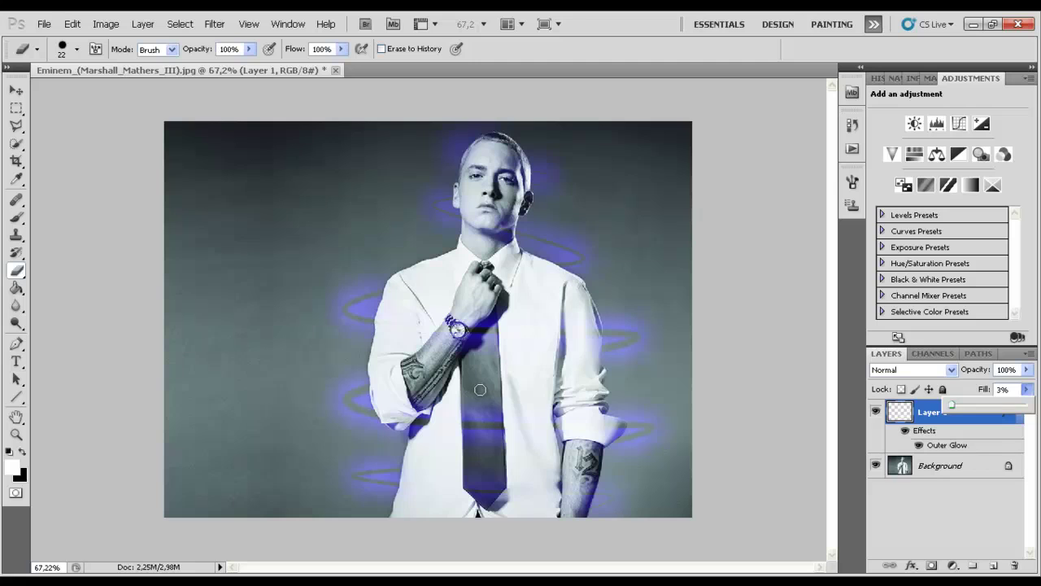
left_click_drag(953, 406, 1039, 411)
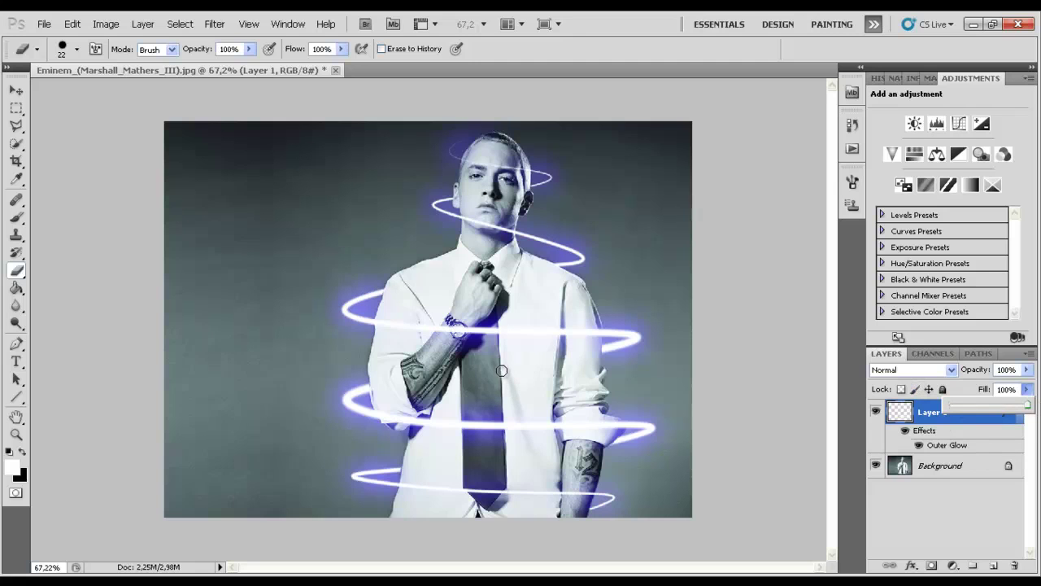
left_click(954, 431)
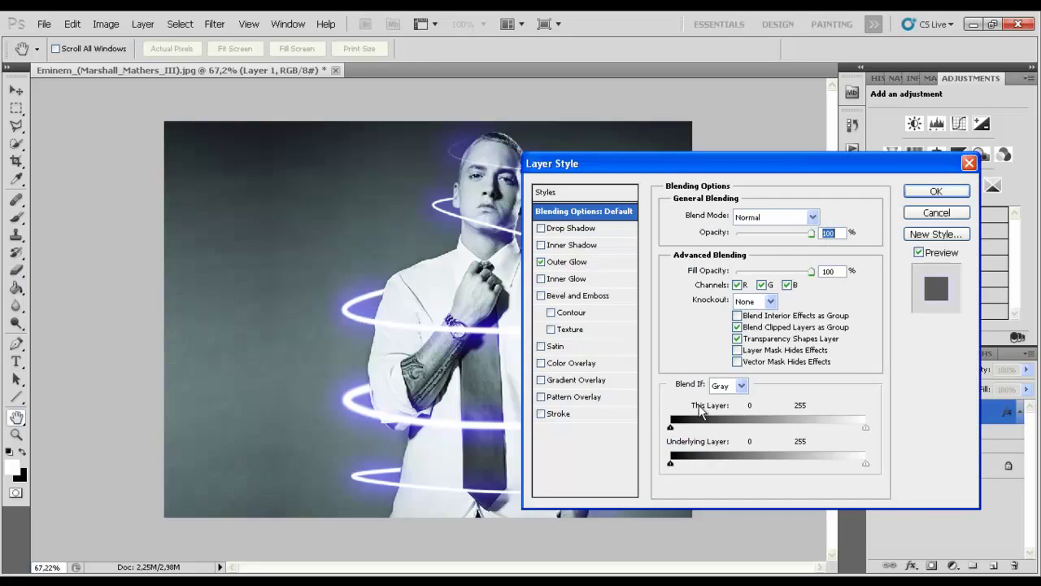
Step: Preview Color Overlay, Gradient Overlay, Stroke and Drop Shadow, then cancel, keeping only the Outer Glow
left_click(540, 365)
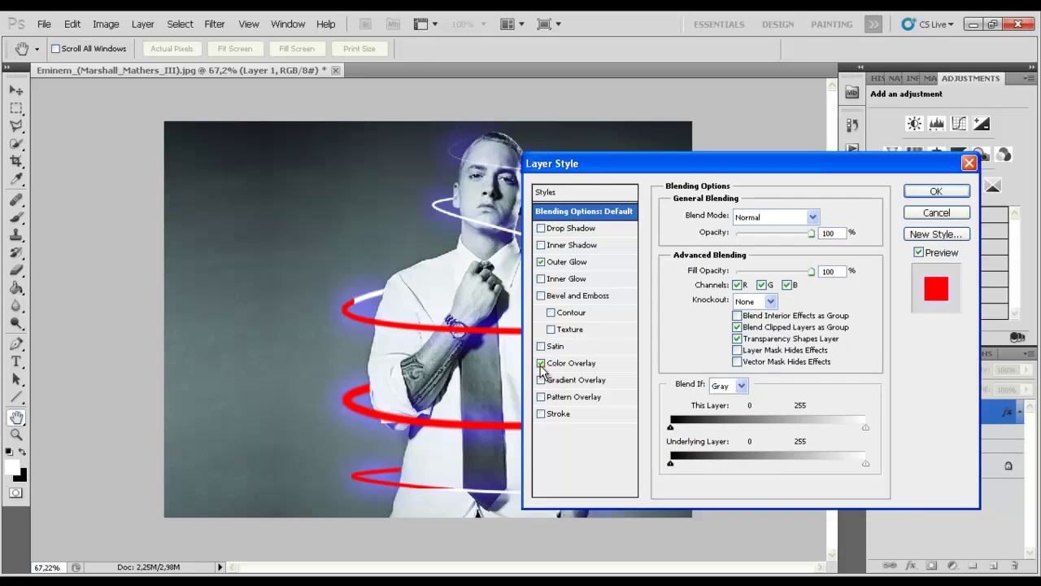
left_click(541, 380)
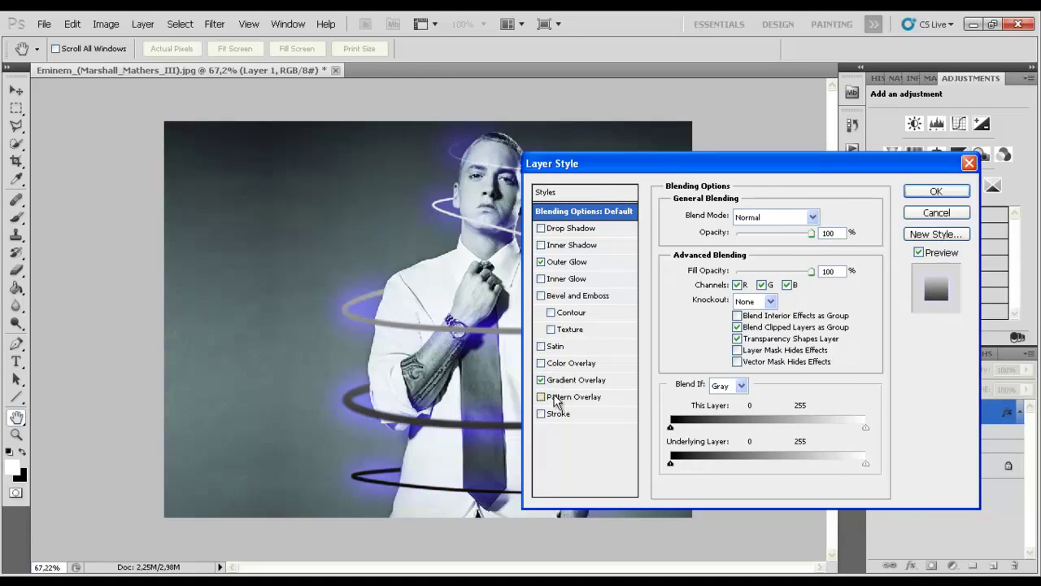
left_click(541, 380)
left_click(541, 414)
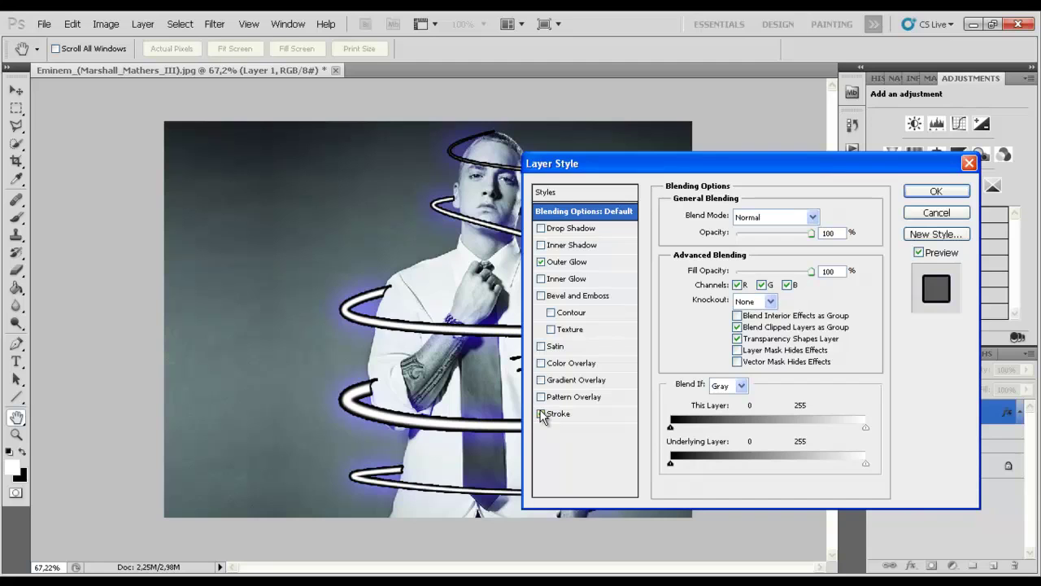
left_click(540, 414)
left_click(541, 228)
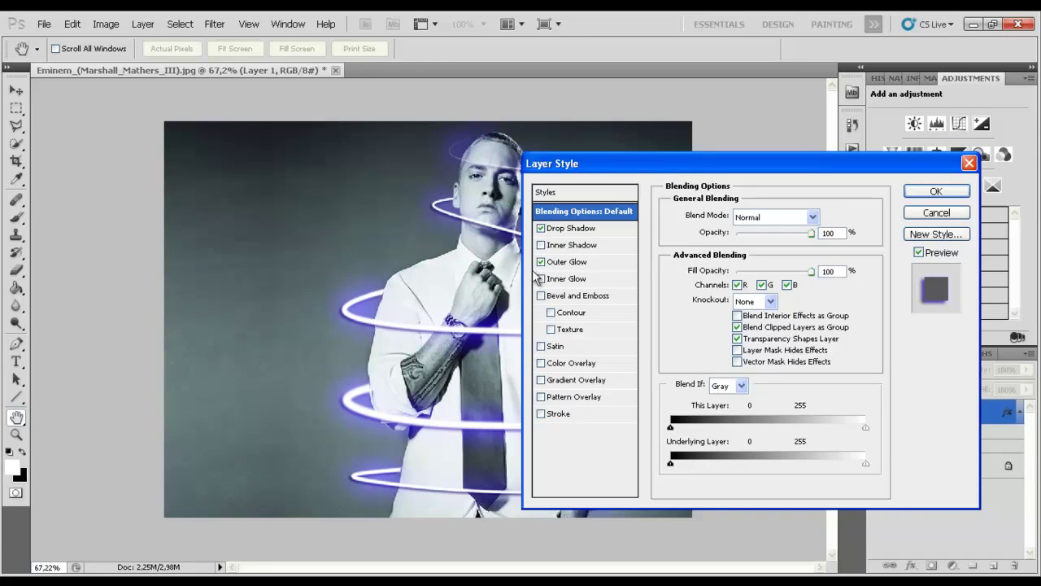
left_click(541, 228)
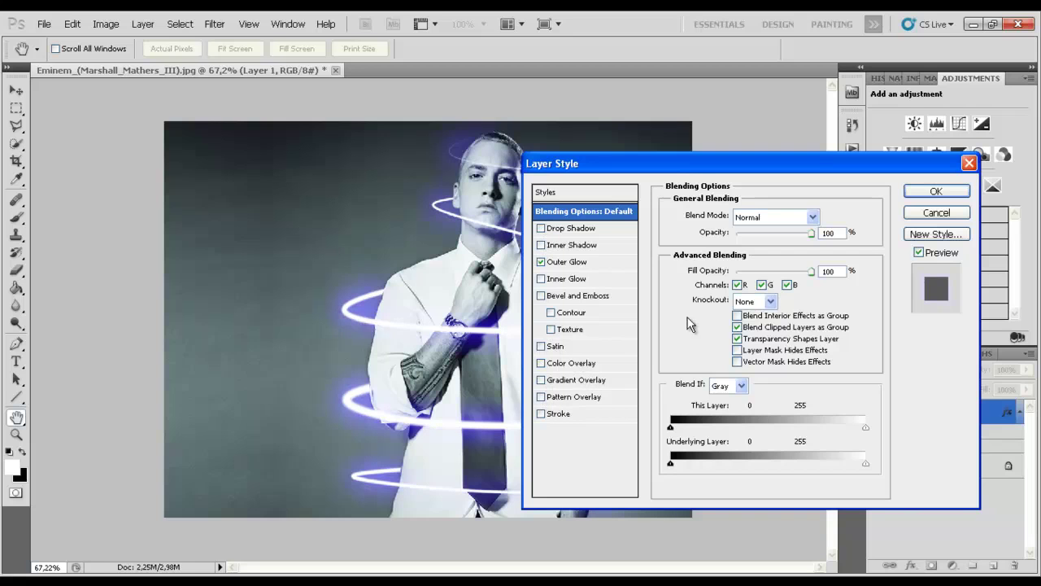
left_click(924, 219)
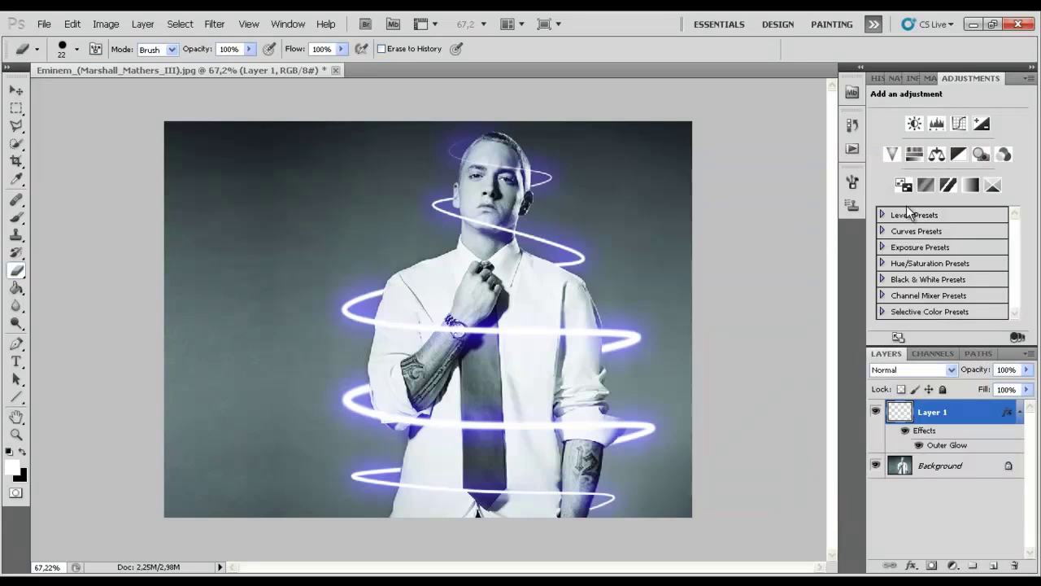
Step: Undo the blue outer glow on the rings and pick the Rectangular Marquee tool
key("ctrl+z")
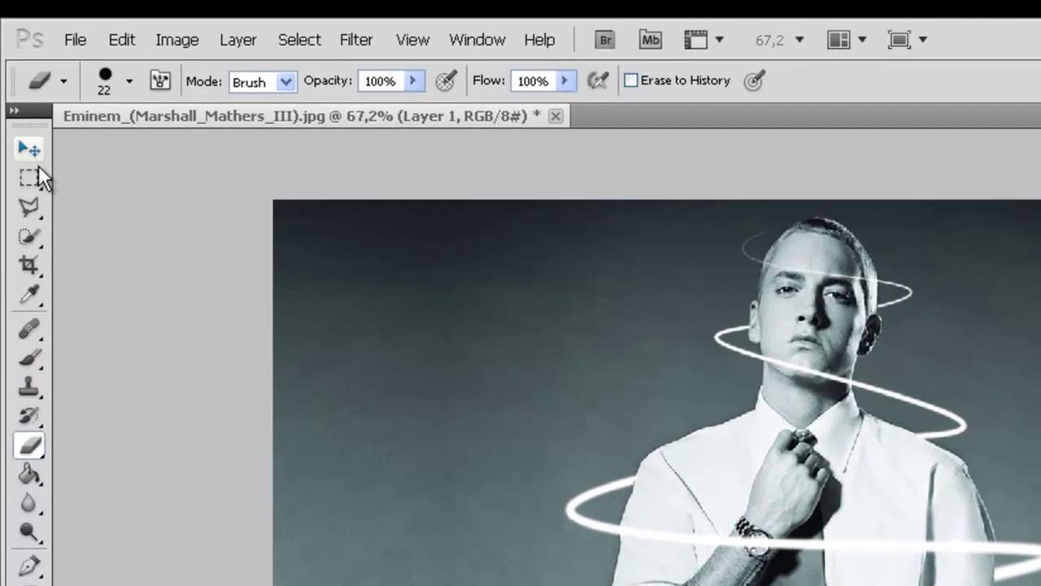
left_click(18, 107)
right_click(37, 174)
left_click(100, 176)
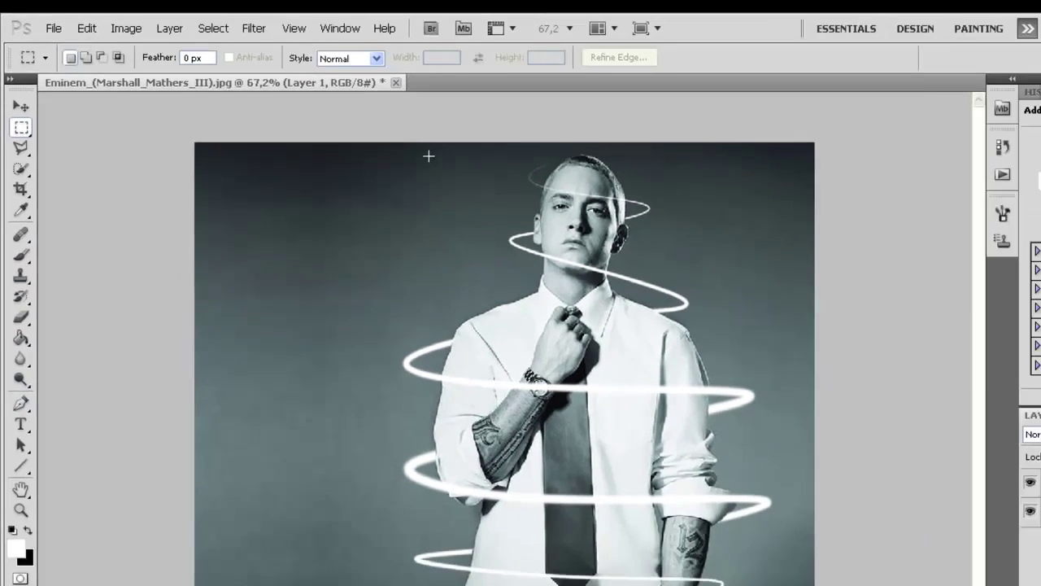
Step: Cut the rings around the head onto a new Layer 2 with Layer via Cut
left_click_drag(427, 145, 448, 194)
left_click_drag(518, 249, 607, 253)
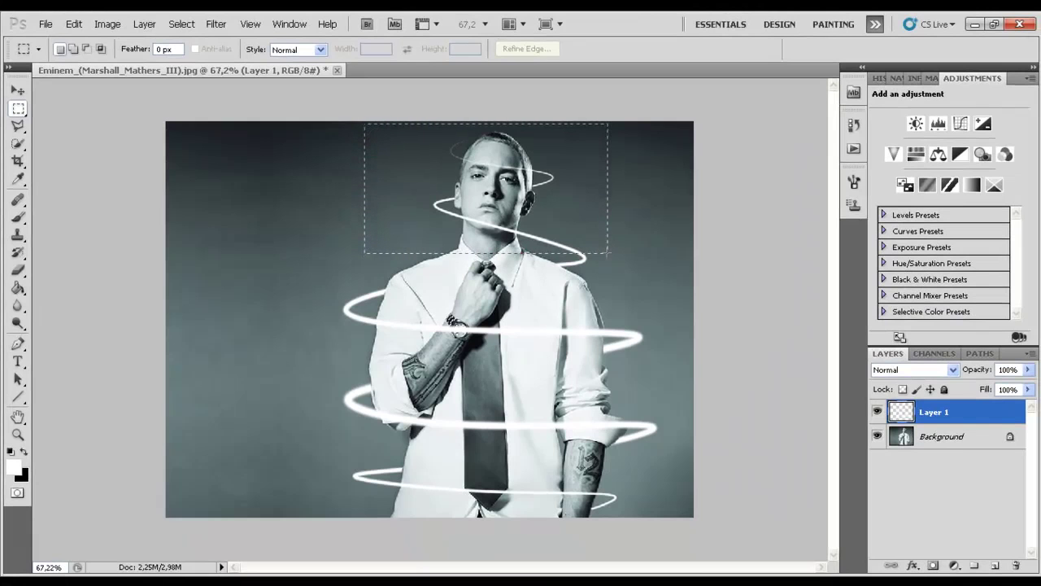
right_click(543, 215)
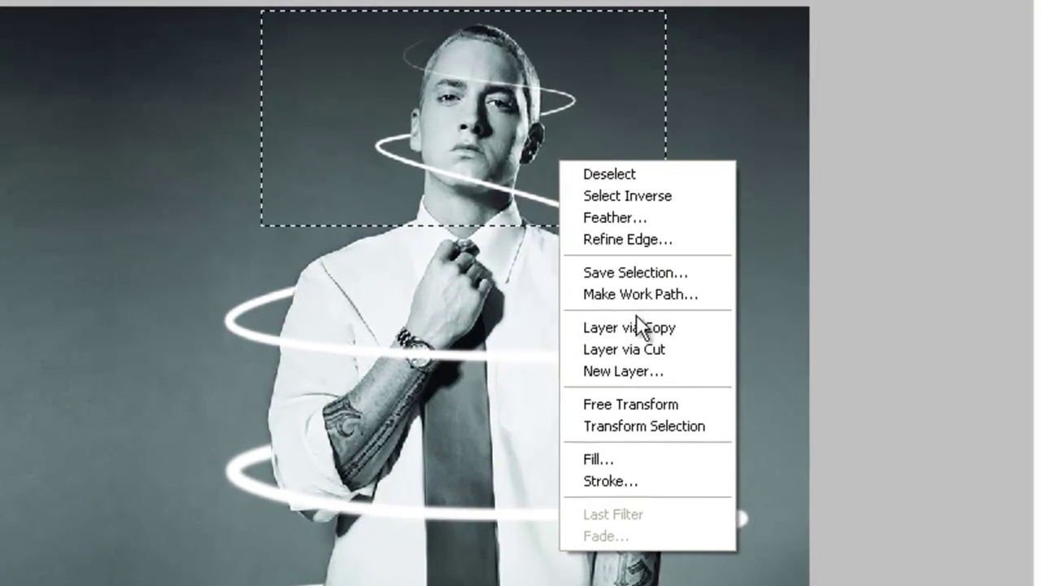
left_click(636, 348)
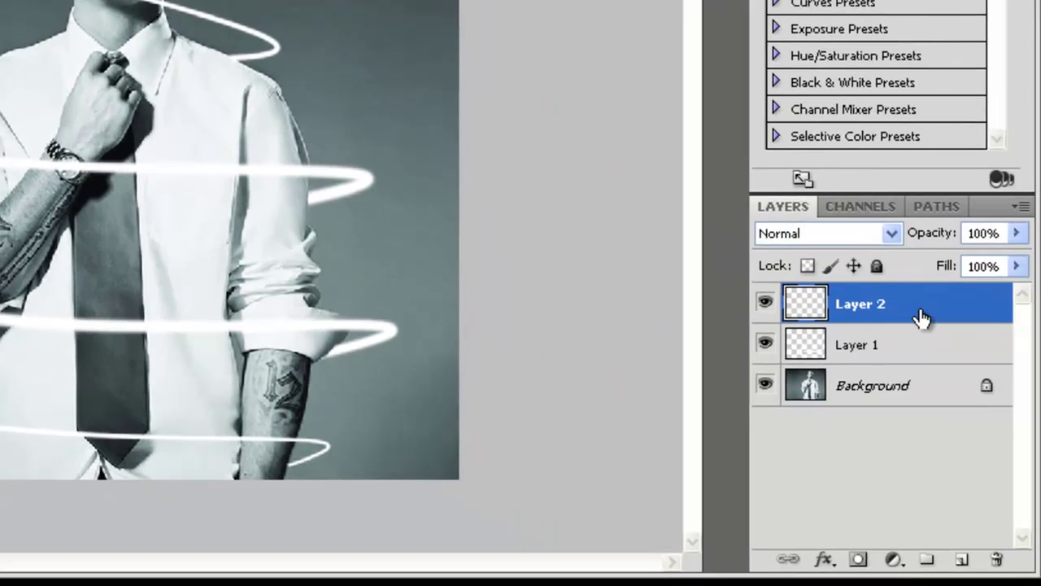
double_click(922, 317)
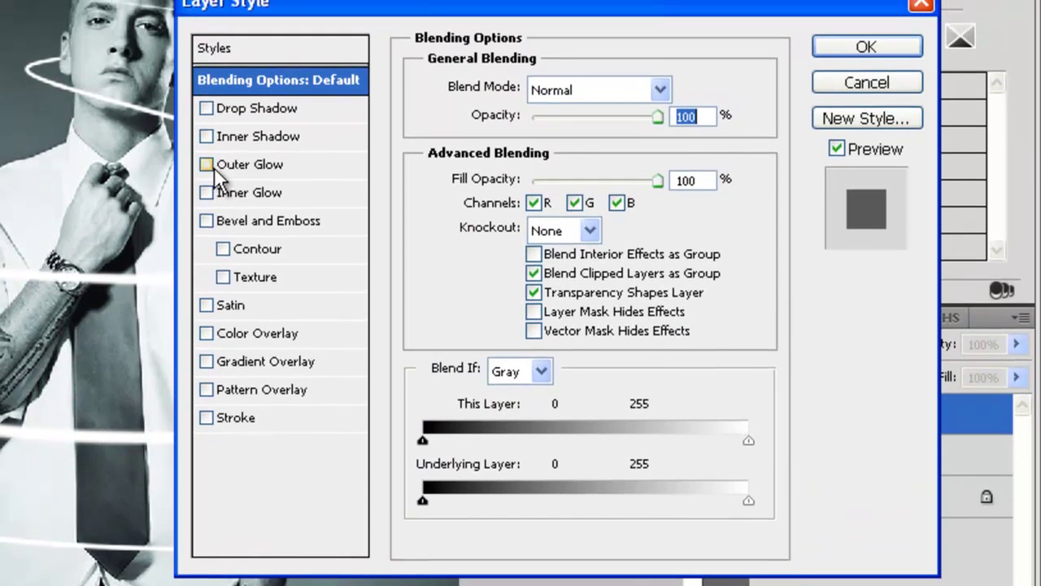
Step: Give Layer 2 a red Screen-mode Outer Glow at 75% opacity, 7% spread, 59 px size
left_click(208, 163)
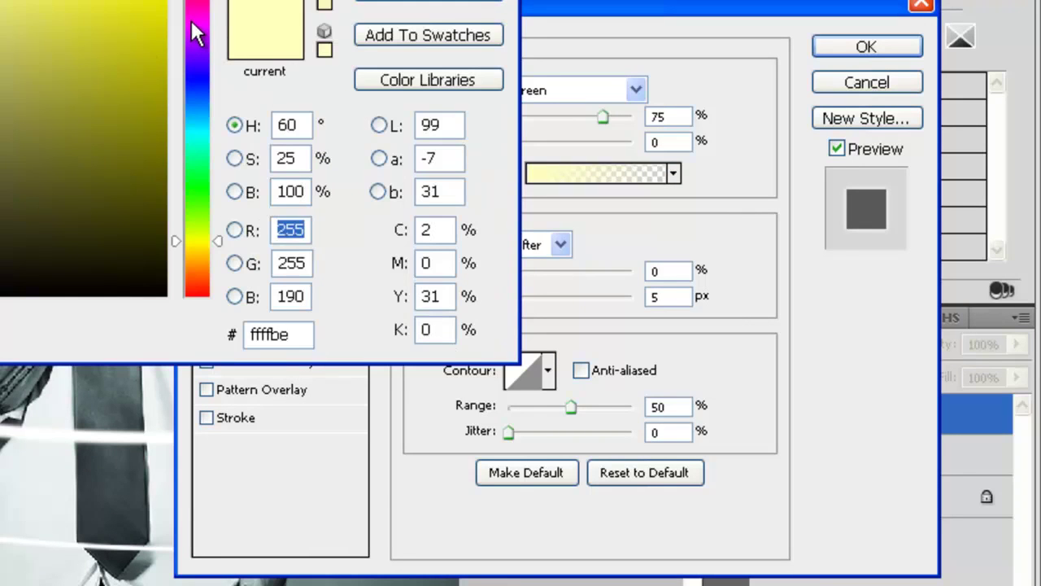
left_click_drag(192, 24, 195, 1)
left_click(167, 2)
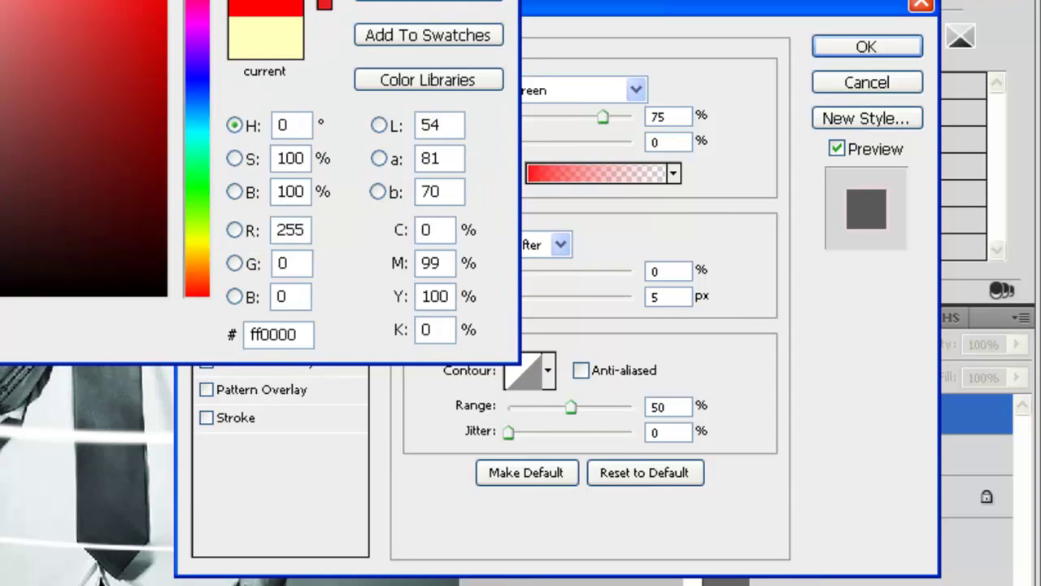
key("Return")
left_click(669, 271)
type("7")
left_click(665, 296)
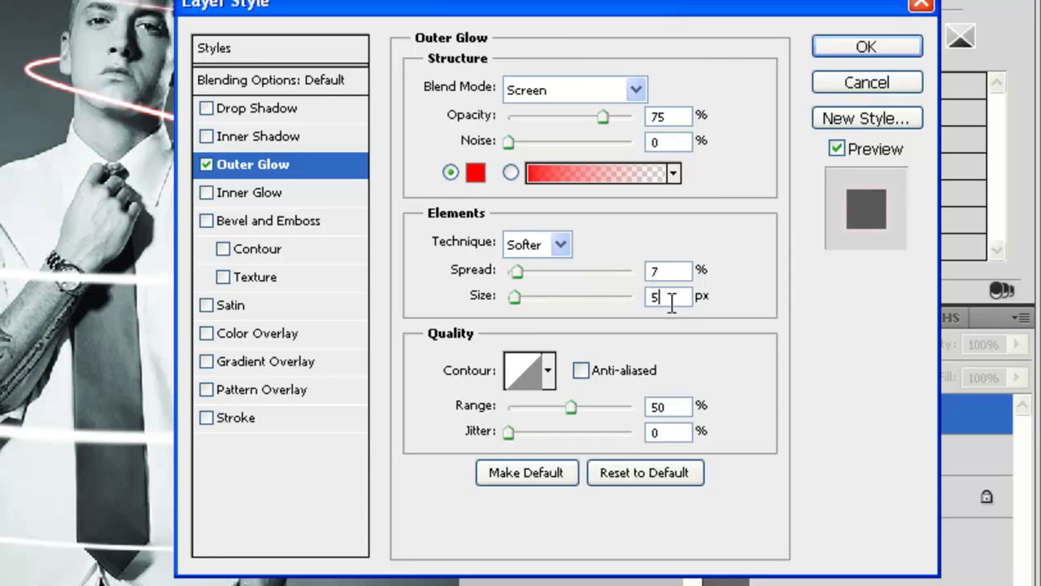
type("9")
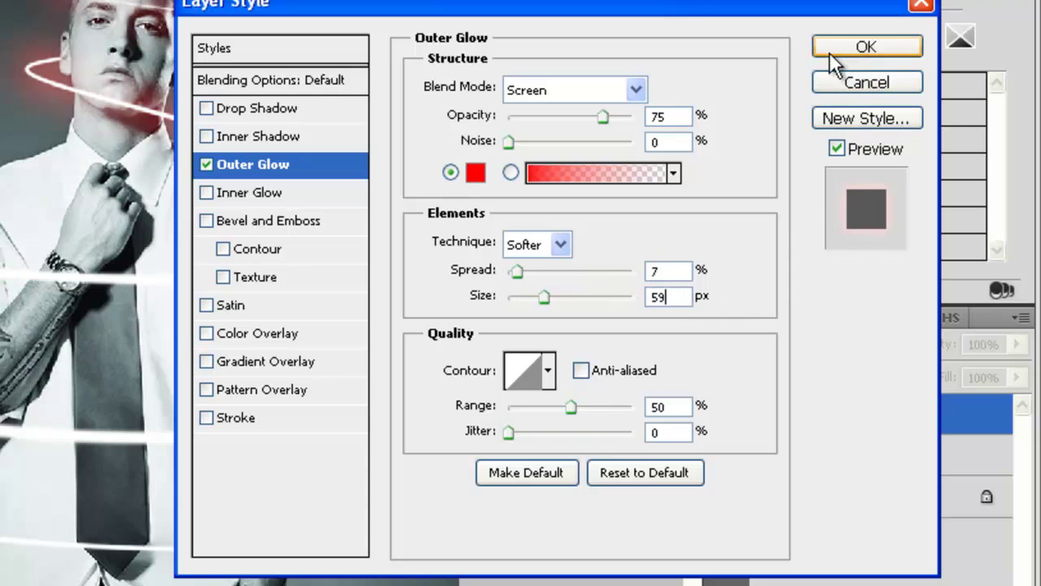
left_click(832, 49)
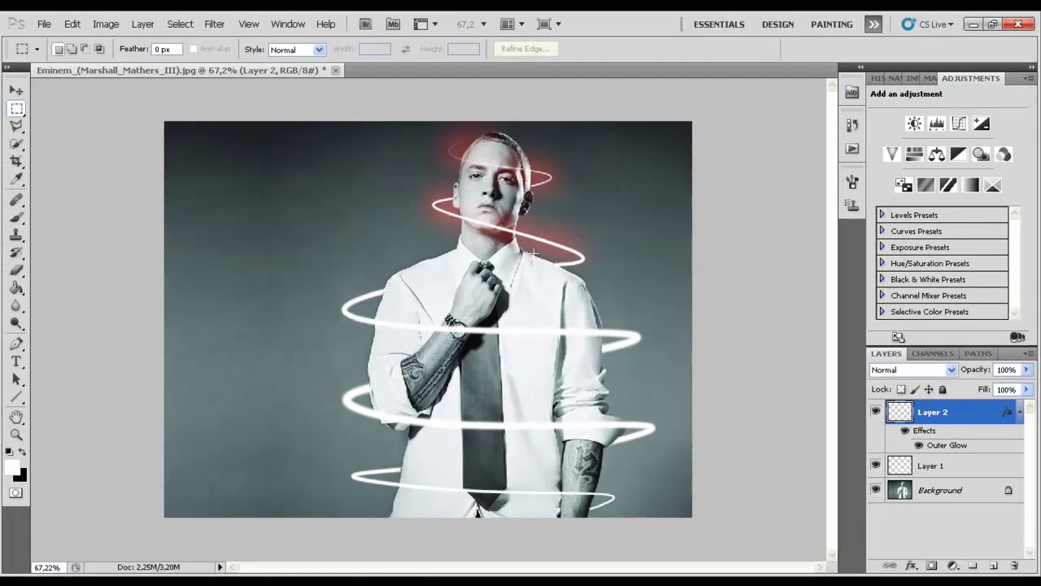
Step: Cut the middle torso strokes from Layer 1 onto a new Layer 3
left_click(875, 412)
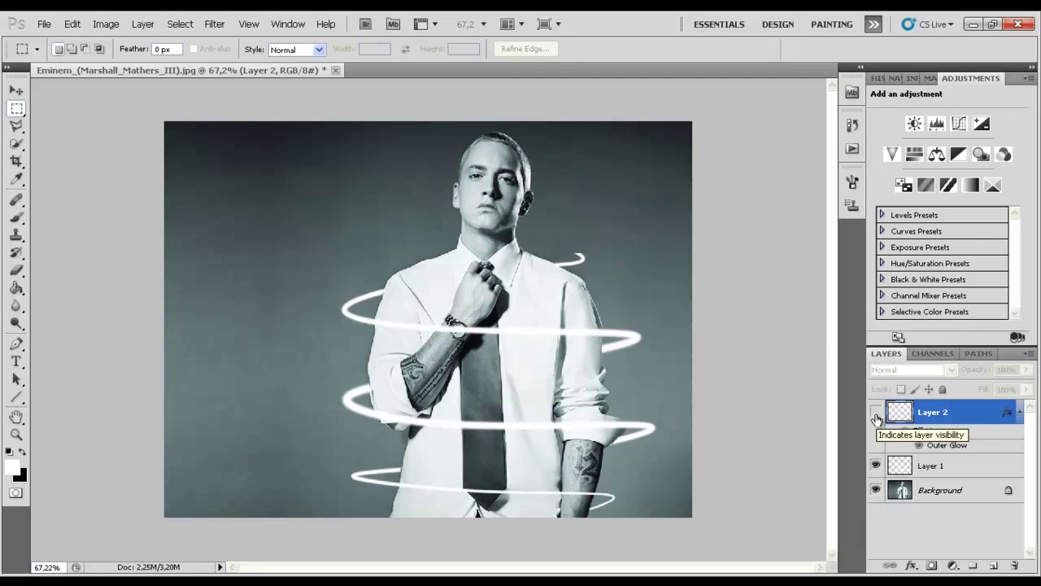
left_click(876, 415)
left_click(939, 470)
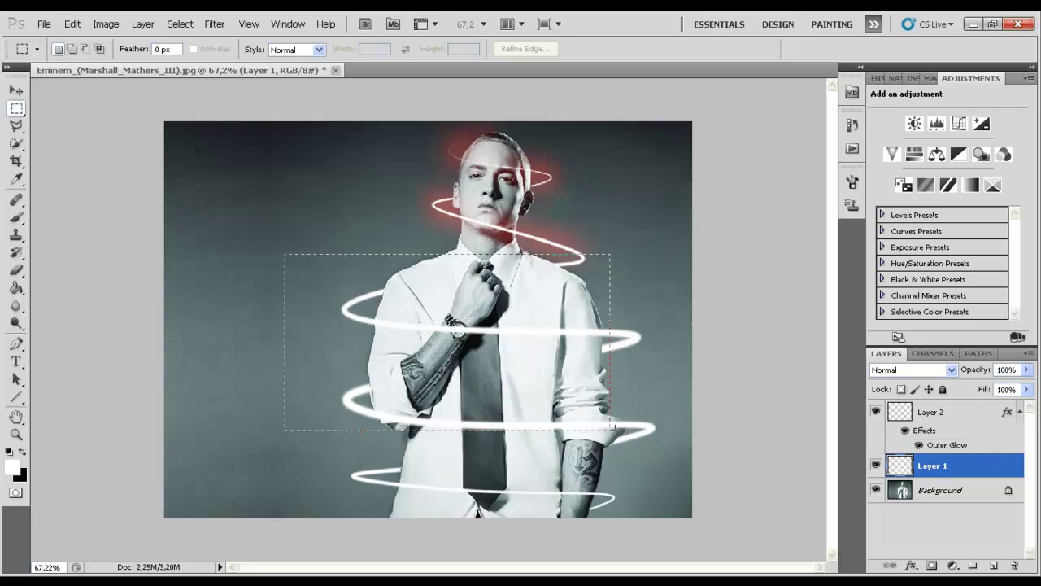
left_click_drag(547, 424, 701, 398)
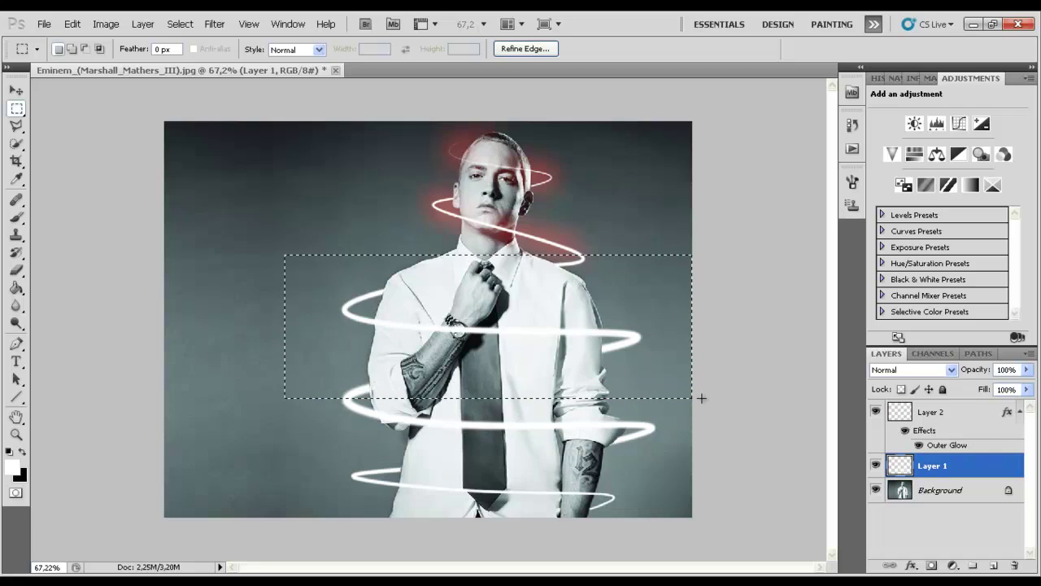
right_click(616, 328)
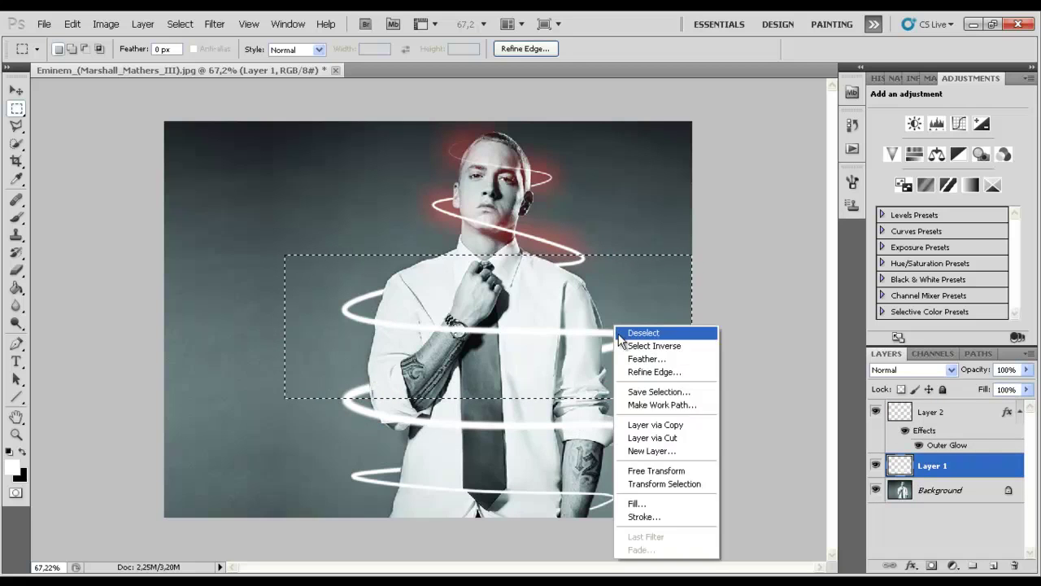
left_click(647, 440)
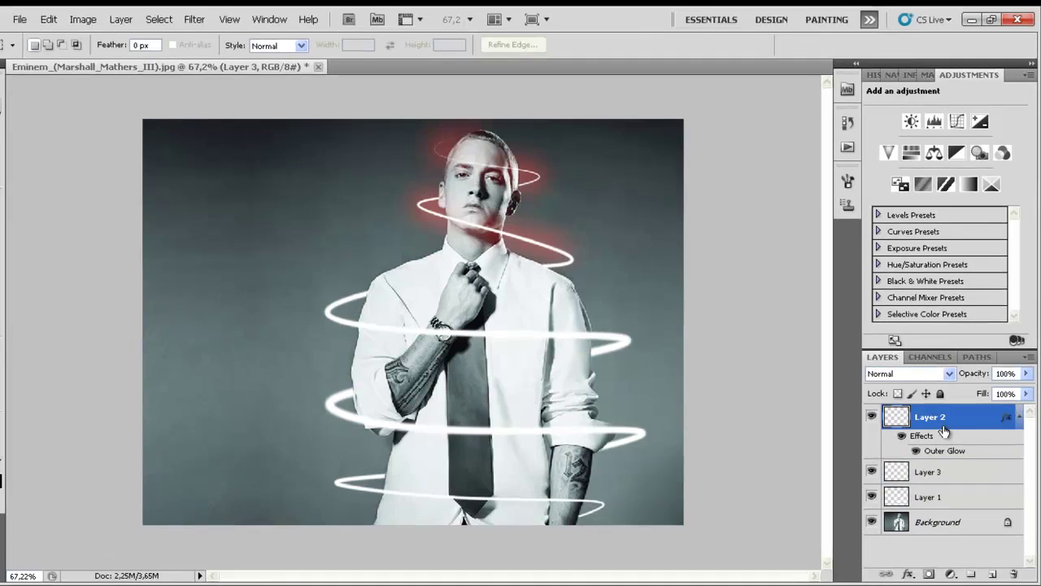
Step: Copy Layer 2's layer style and paste it onto Layer 3
right_click(943, 415)
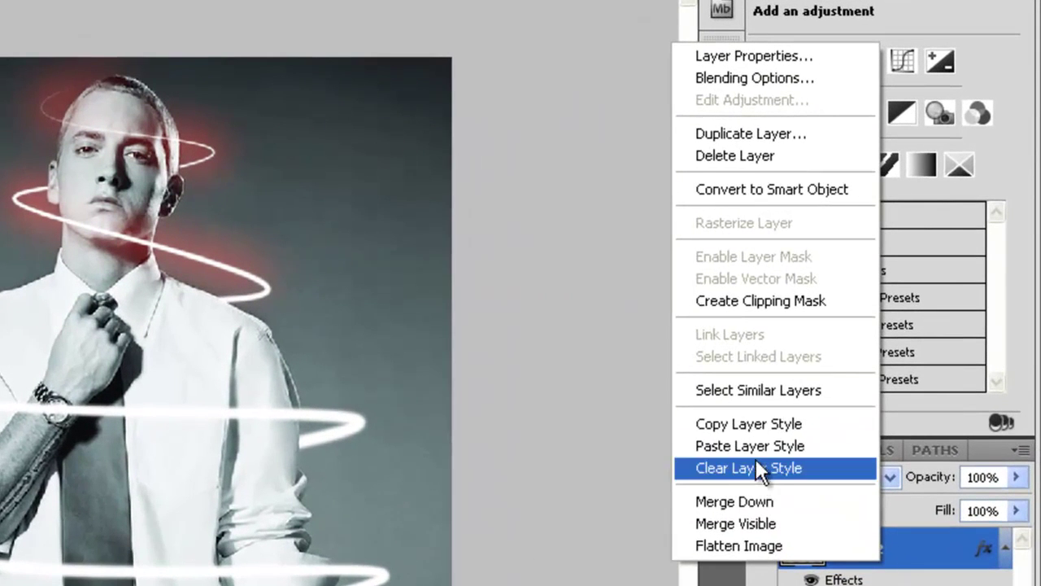
left_click(753, 425)
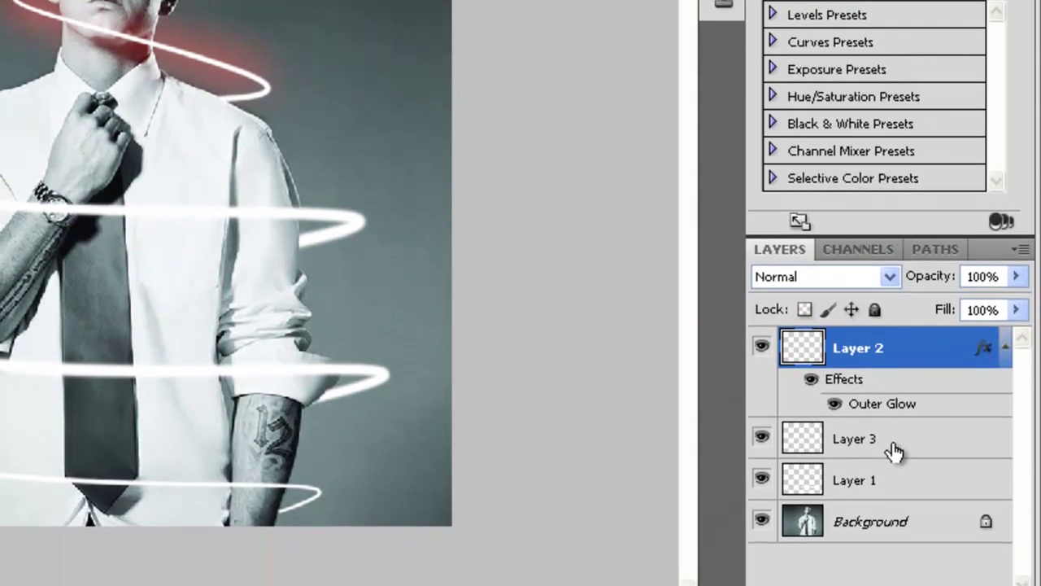
right_click(894, 446)
left_click(806, 323)
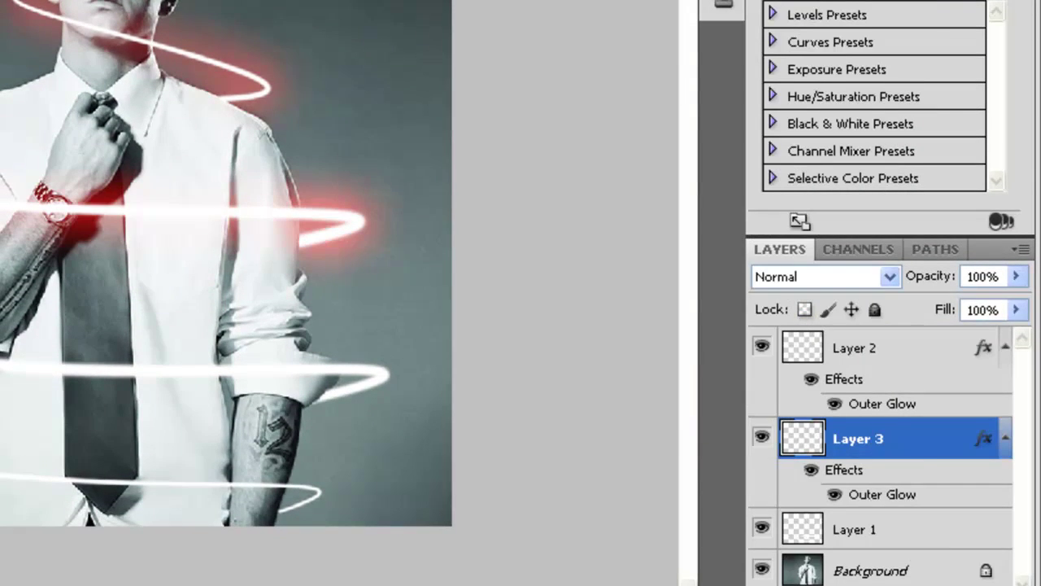
Step: Change Layer 3's Outer Glow colour from red to magenta
double_click(930, 462)
left_click(236, 95)
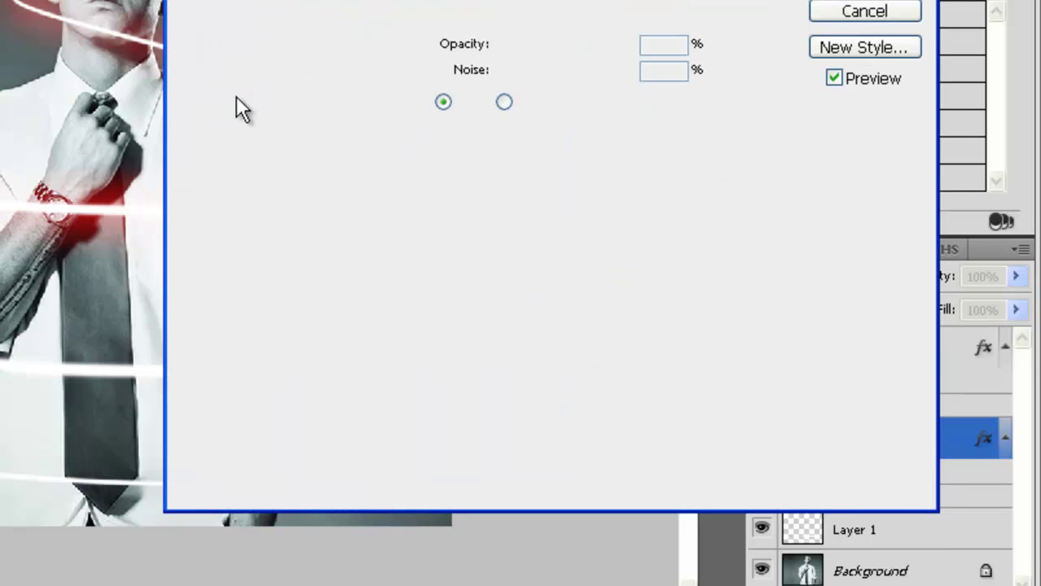
left_click(472, 104)
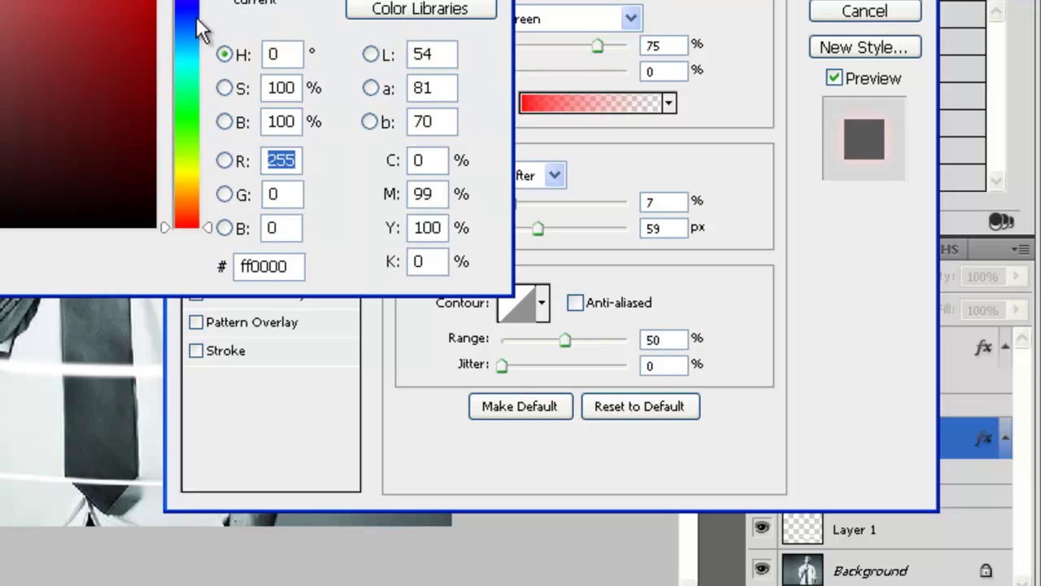
left_click_drag(196, 32, 192, 4)
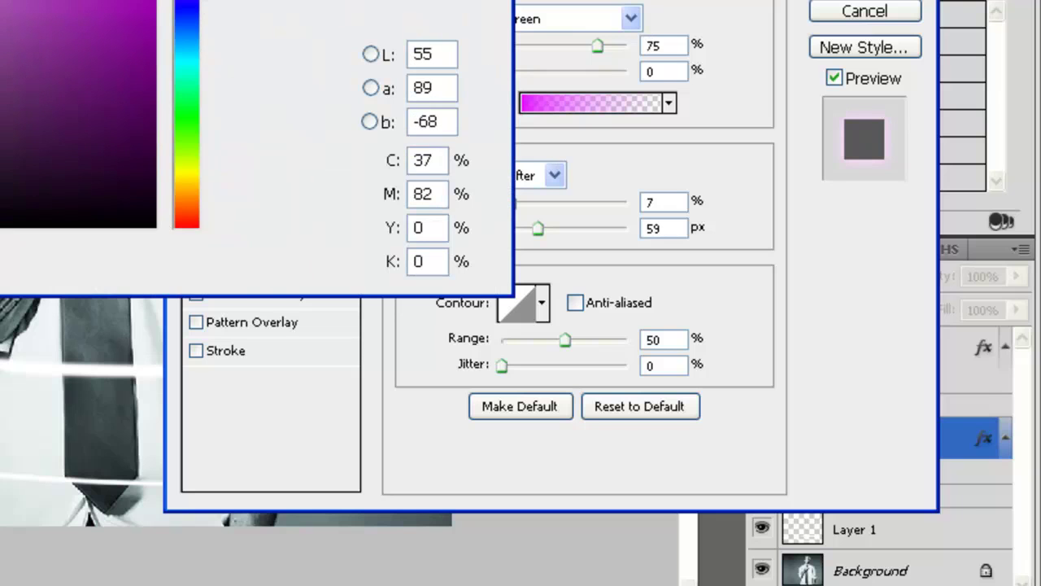
key("Return")
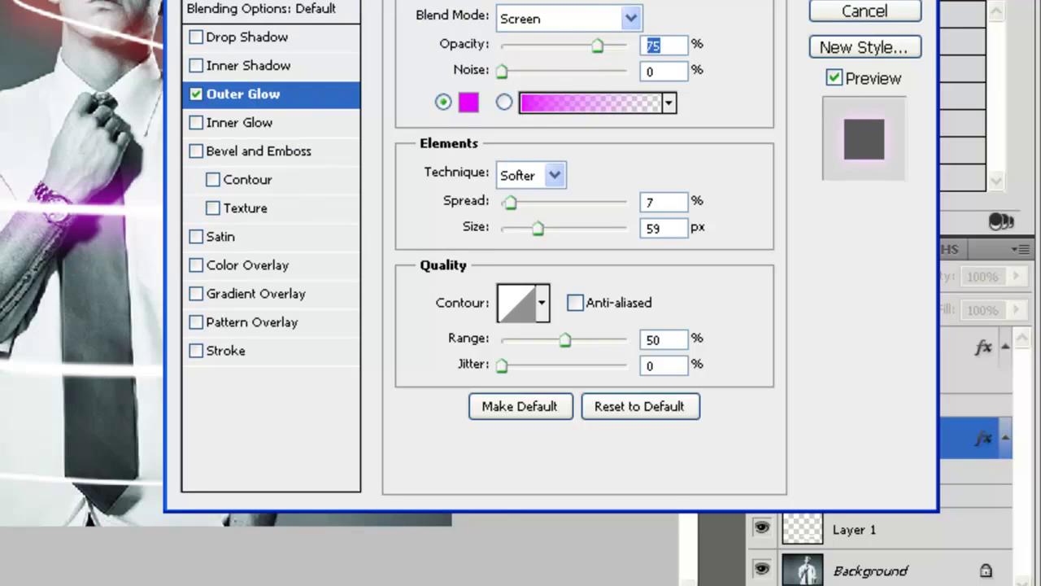
key("Return")
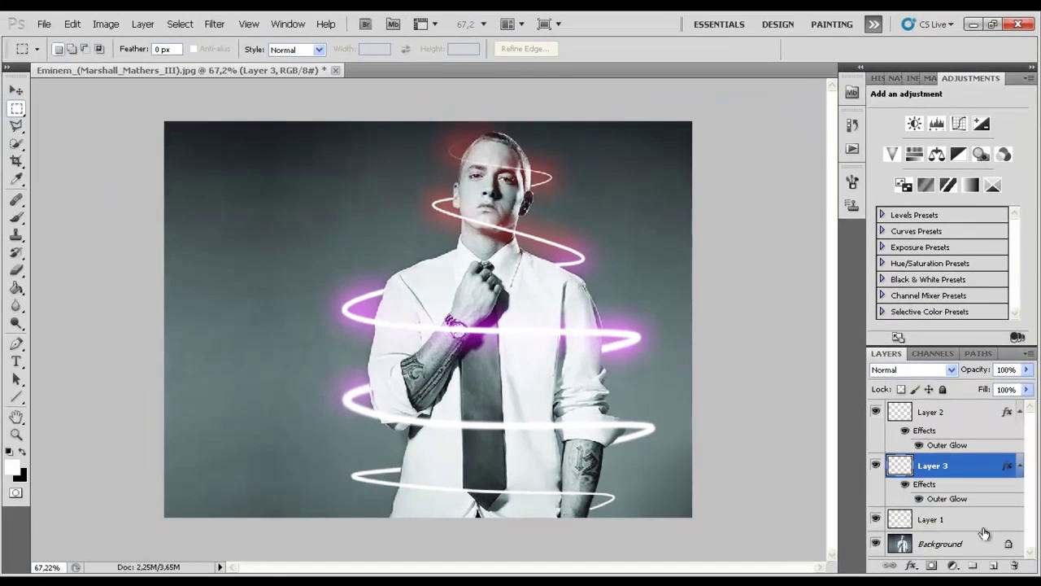
left_click(984, 535)
left_click(958, 523)
Step: Copy the lower strokes from Layer 1 onto a new Layer 4 with Layer via Copy
left_click_drag(222, 383, 700, 529)
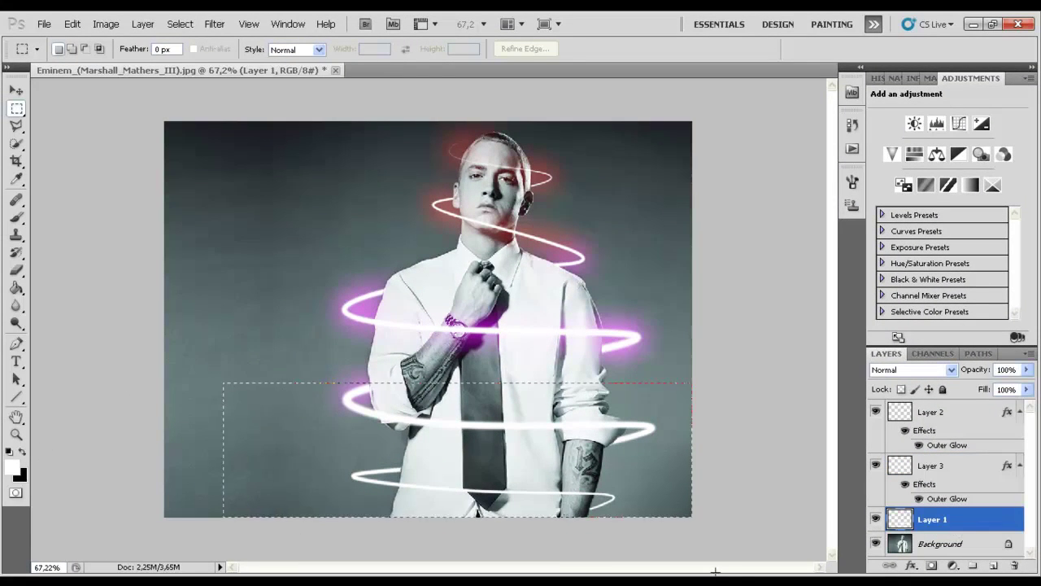
right_click(452, 422)
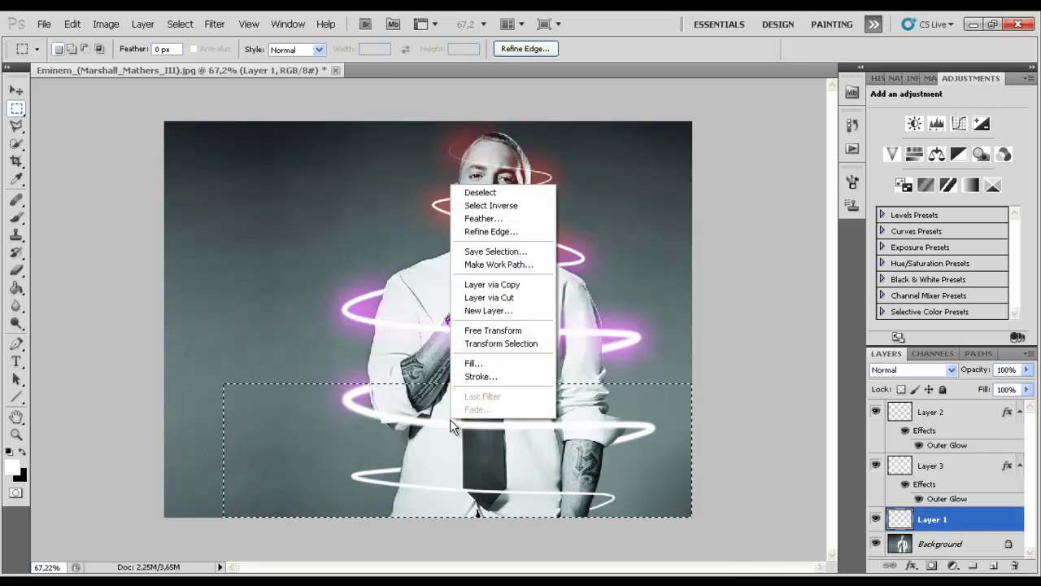
left_click(488, 298)
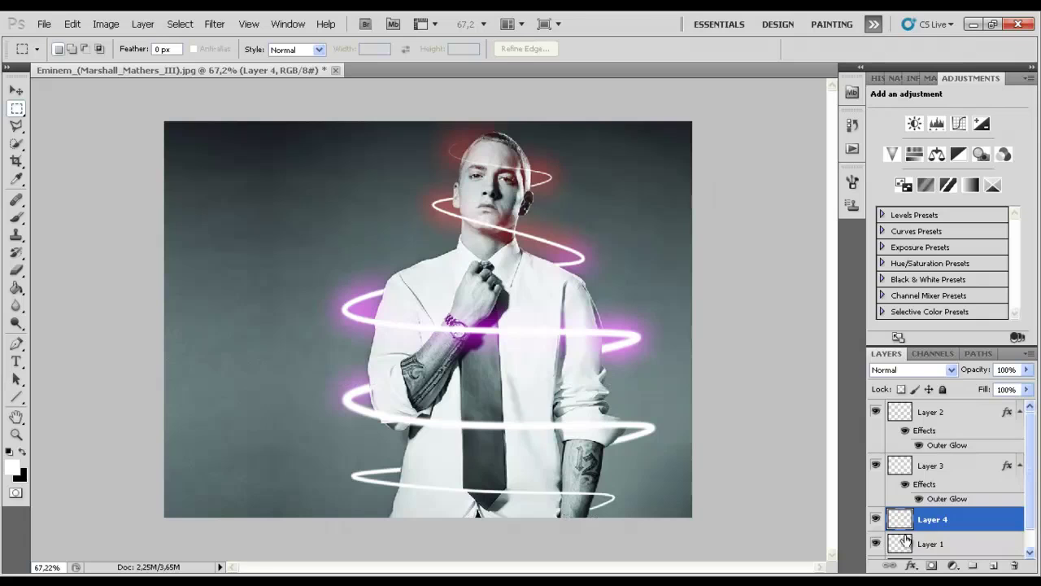
Step: Paste the glow style onto Layer 4 and recolour its Outer Glow violet (5400ff)
right_click(966, 518)
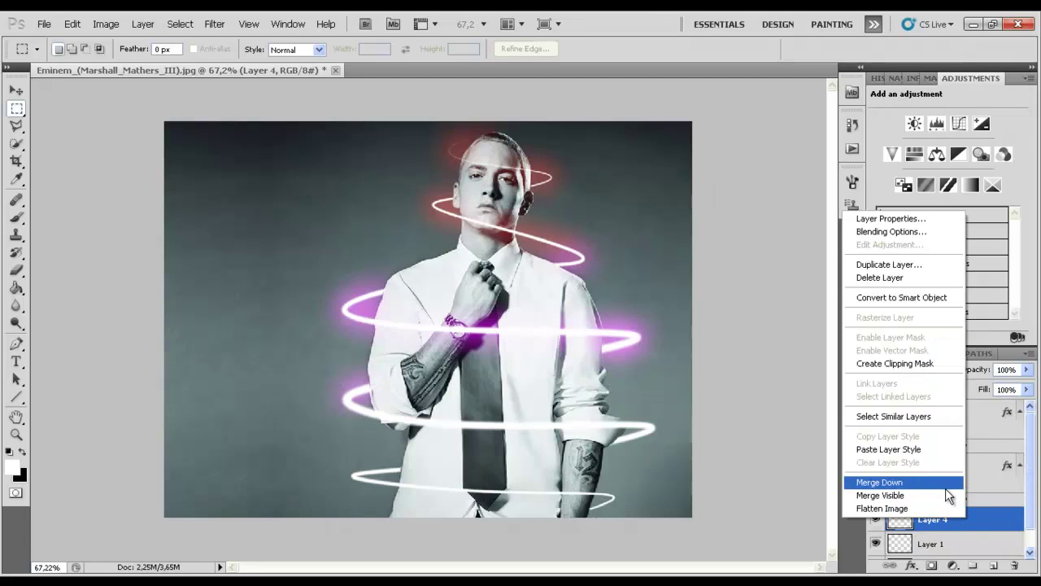
left_click(943, 450)
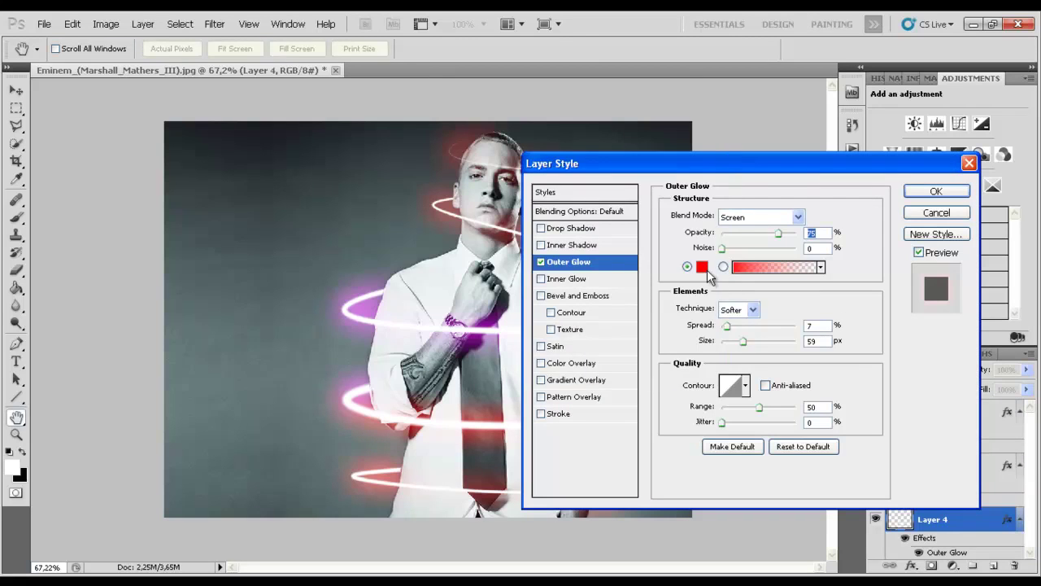
left_click(708, 269)
left_click(534, 216)
left_click_drag(534, 220, 535, 200)
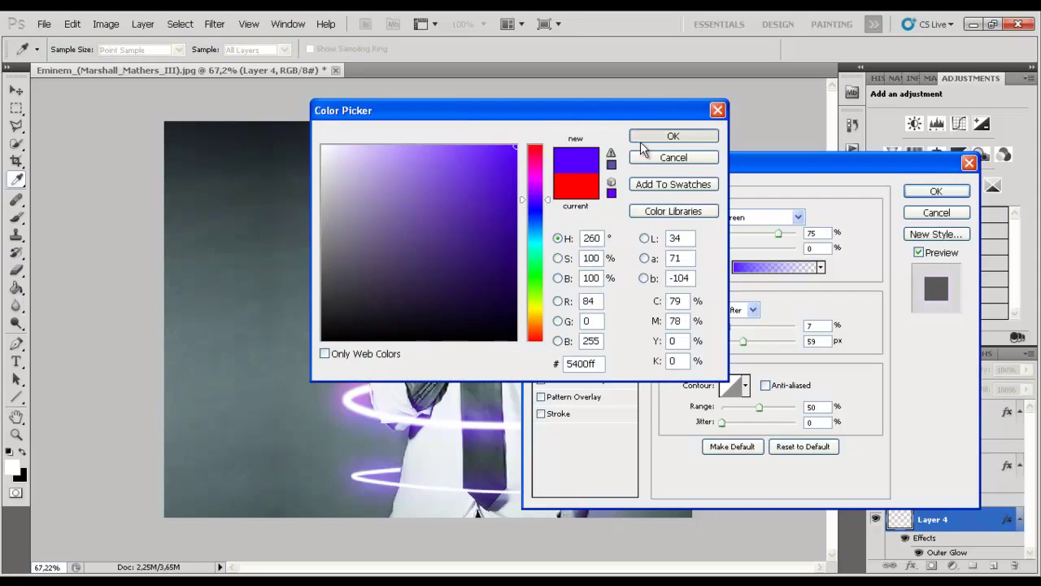
left_click(640, 136)
left_click(935, 192)
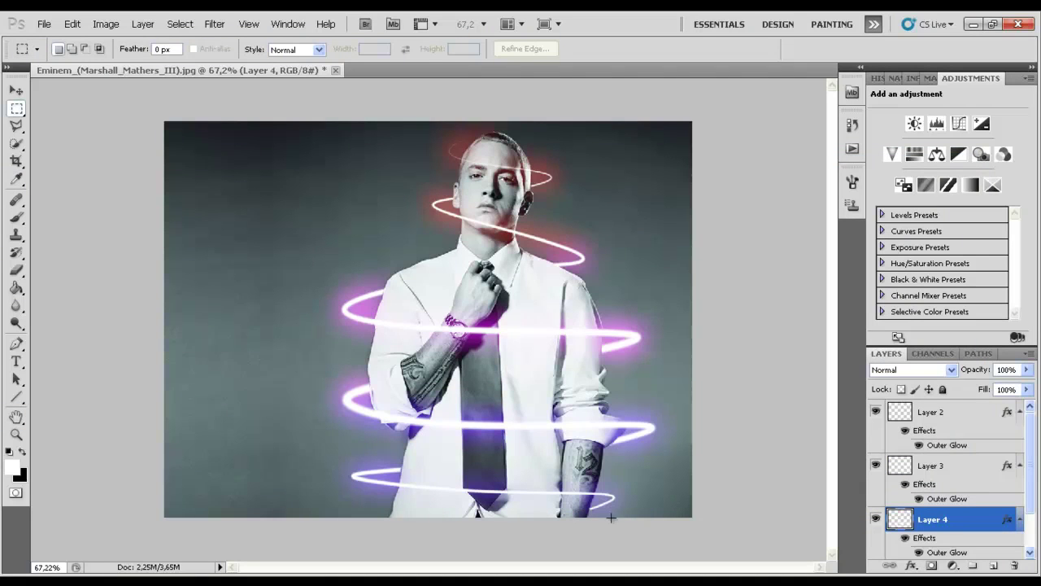
Step: Delete the leftover Layer 1 by dragging it to the trash icon
scroll(903, 529, "down", 2)
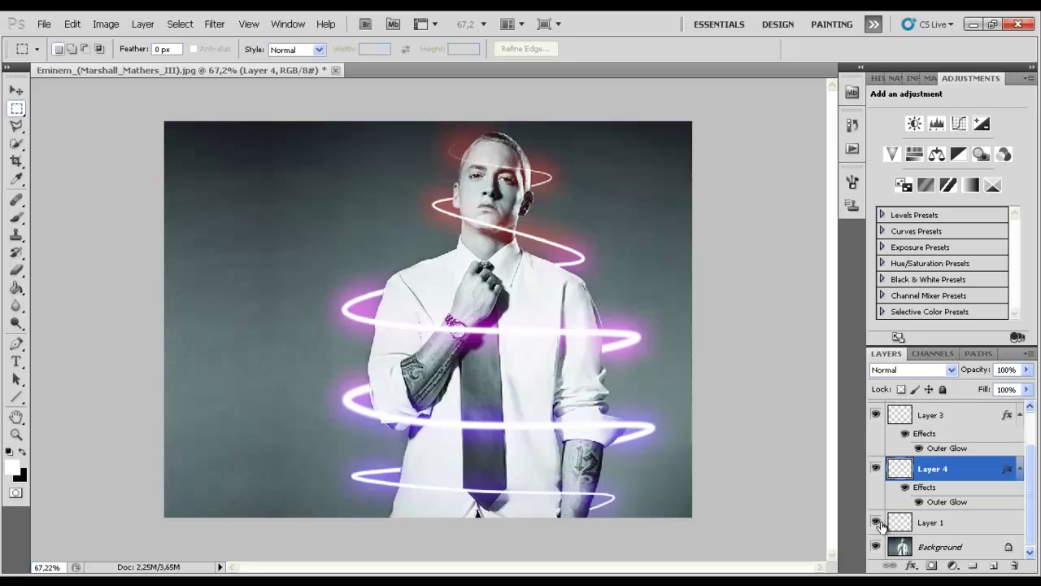
left_click_drag(923, 525, 1014, 565)
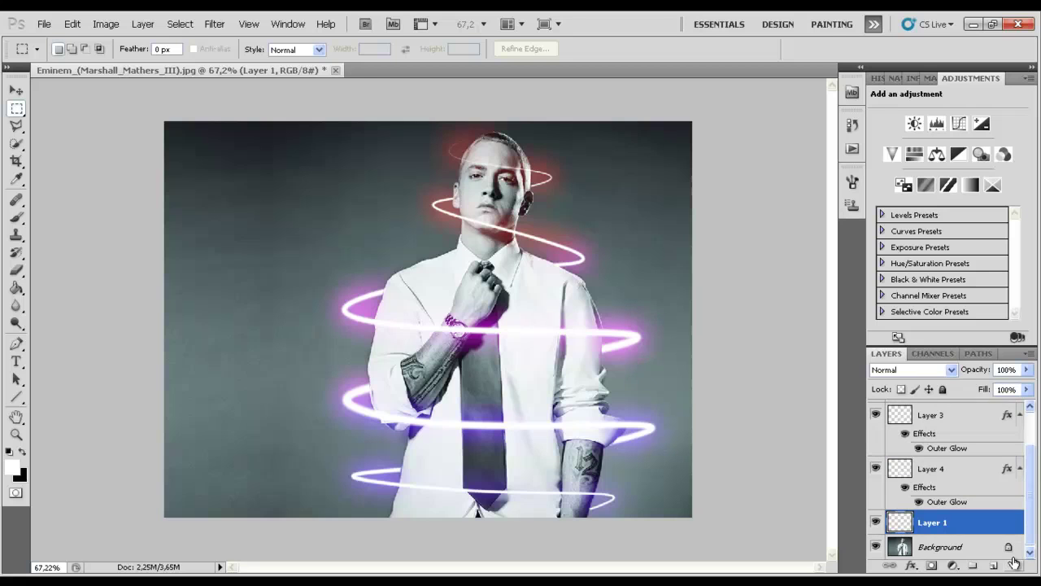
scroll(976, 501, "up", 1)
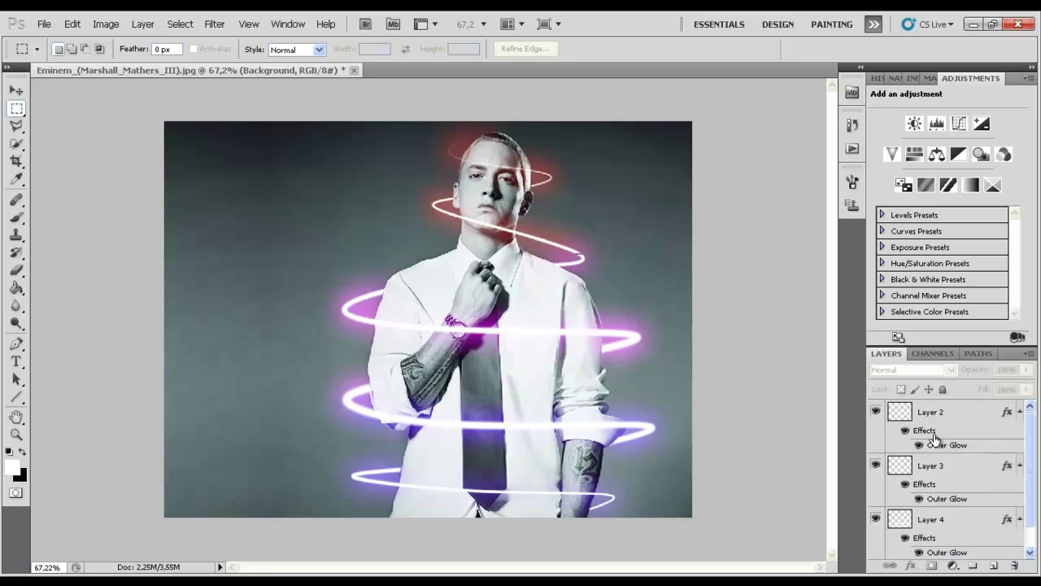
Step: Toggle visibility of Layers 2, 3 and 4 to compare the glows, leaving Layer 4 hidden
left_click(875, 412)
left_click(875, 465)
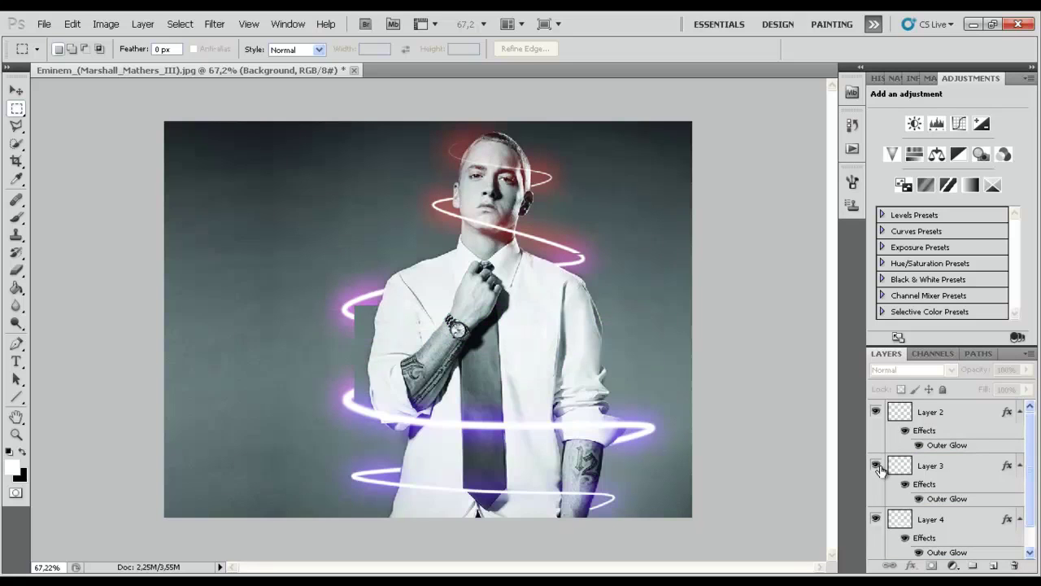
left_click(876, 519)
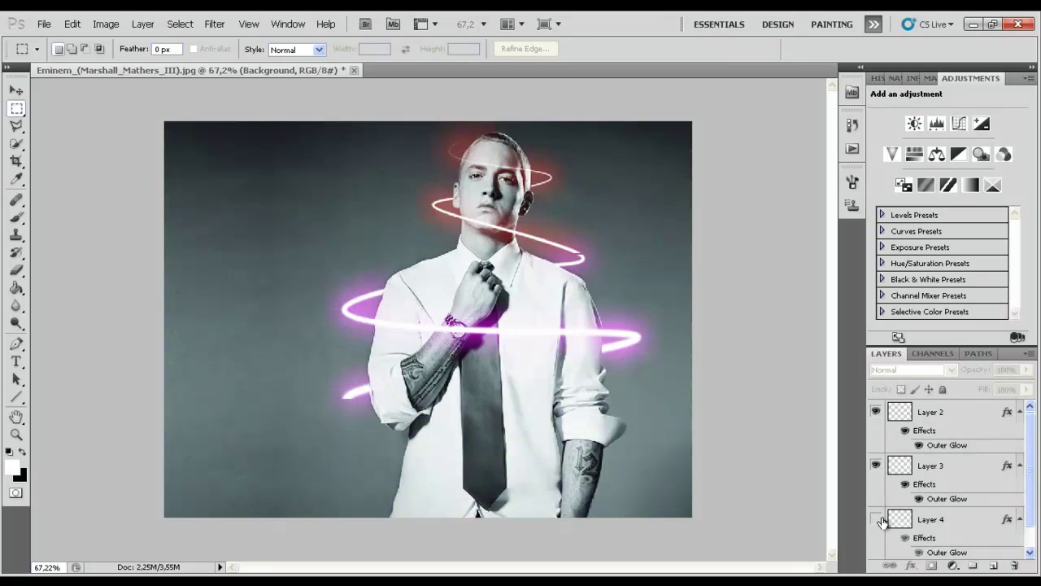